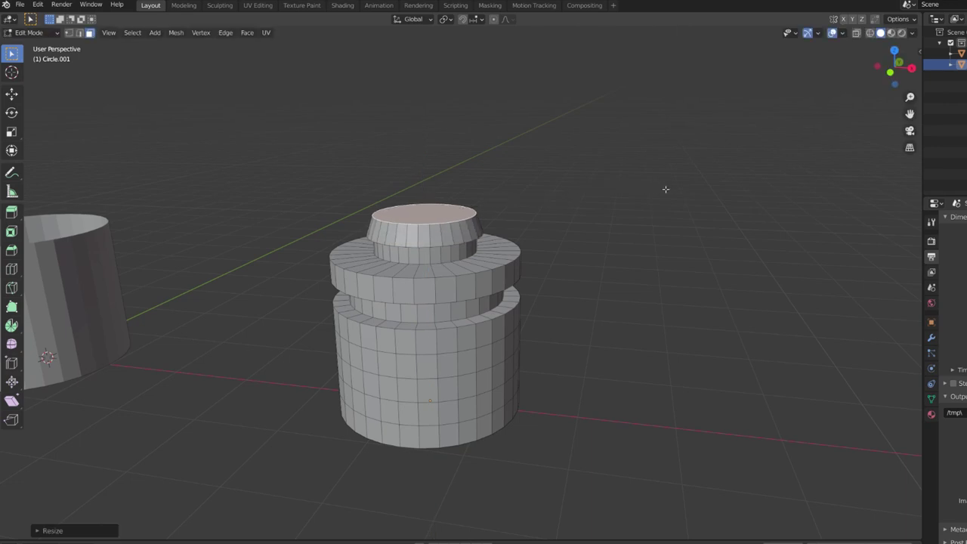
Duplicate the stepped end piece and place the copy beside it along the X axis
key(Tab)
scroll(522, 249, down, 4)
key(shift+d)
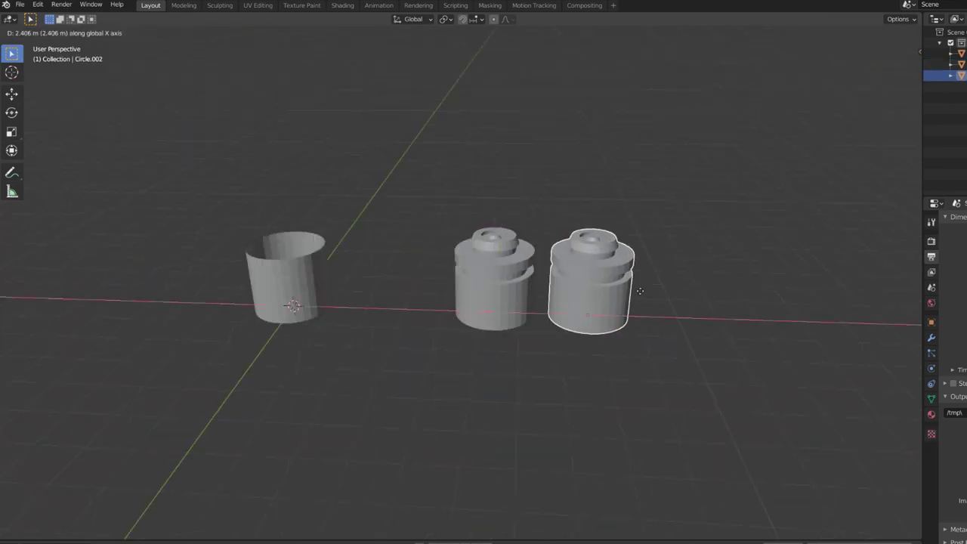
click(723, 297)
Flip the copied end piece's whole mesh upside down by scaling it -1 on Z and shift it vertically along Z
key(Tab)
key(a)
middle_drag(723, 298, 627, 239)
text(sz)
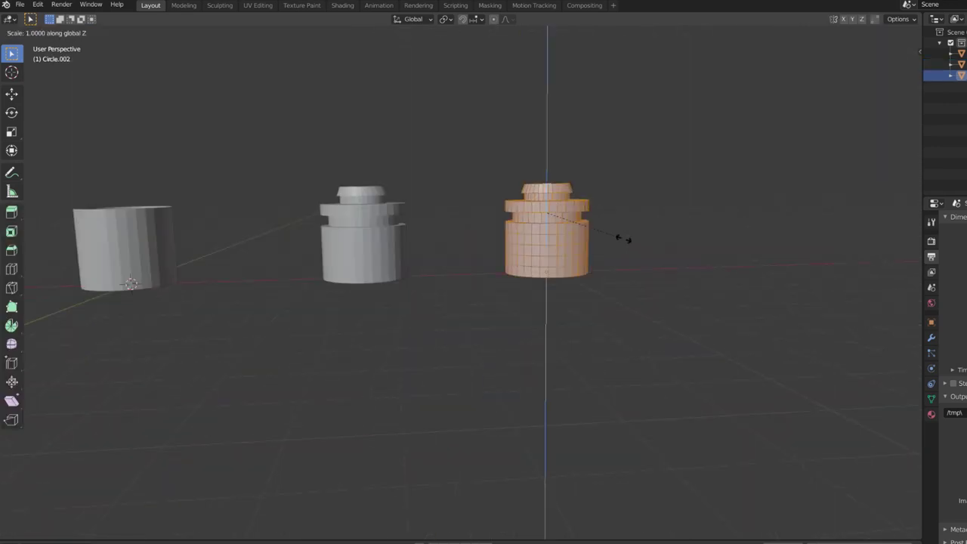
text(-1)
key(Return)
key(g)
key(z)
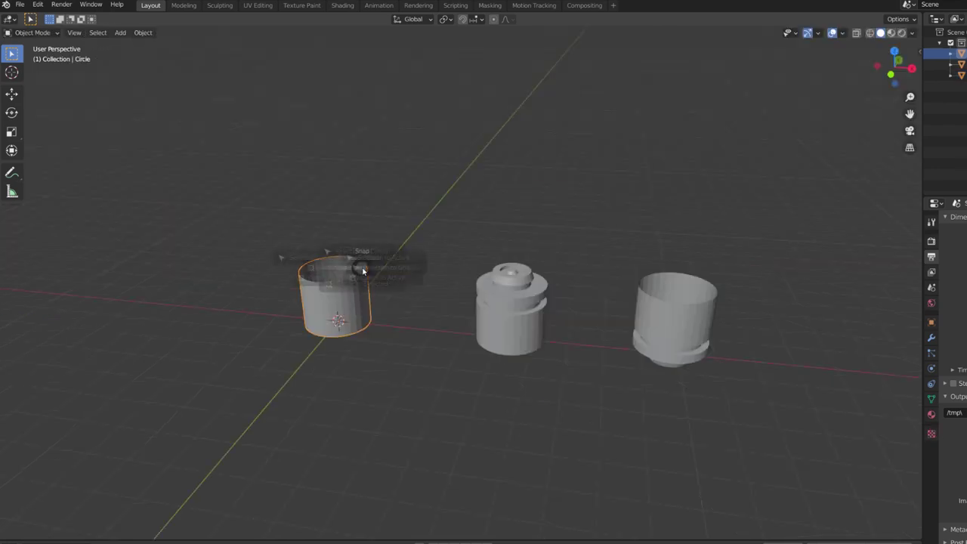
Snap the 3D cursor to the open tube segment and add a Bezier curve there
key(shift+s)
click(368, 355)
key(shift+a)
mouse_move(347, 365)
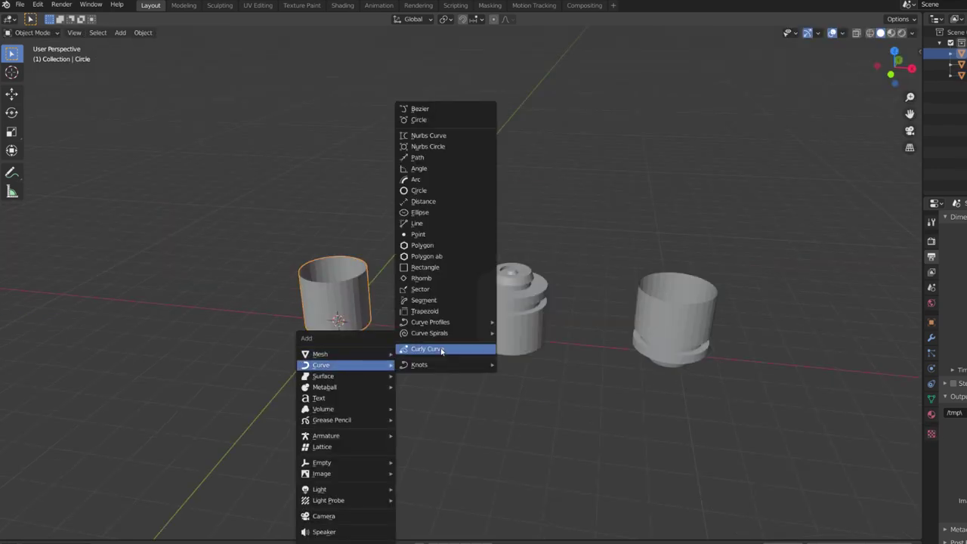
click(450, 115)
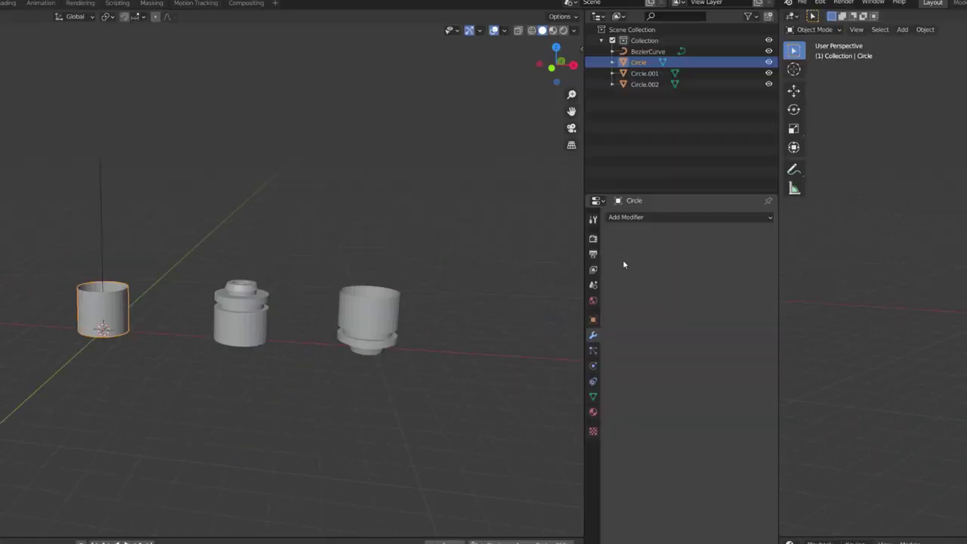
Add an Array modifier to the open tube segment with fit type Fit Curve, using BezierCurve
click(618, 217)
click(546, 242)
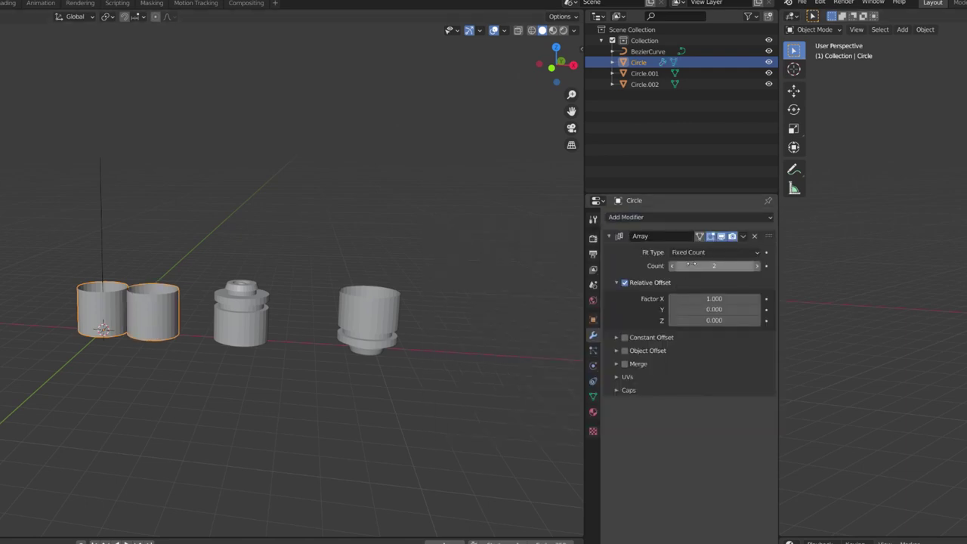
click(713, 252)
click(695, 290)
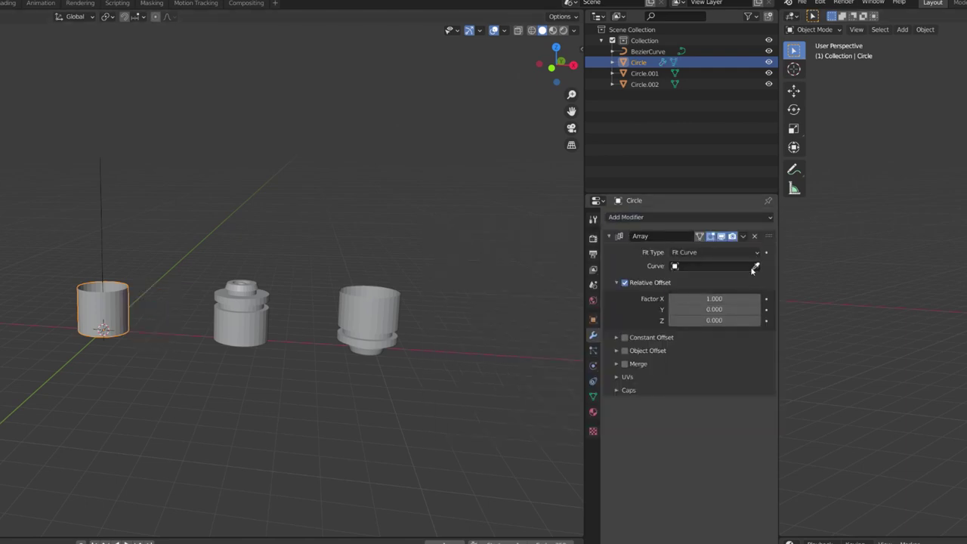
click(108, 204)
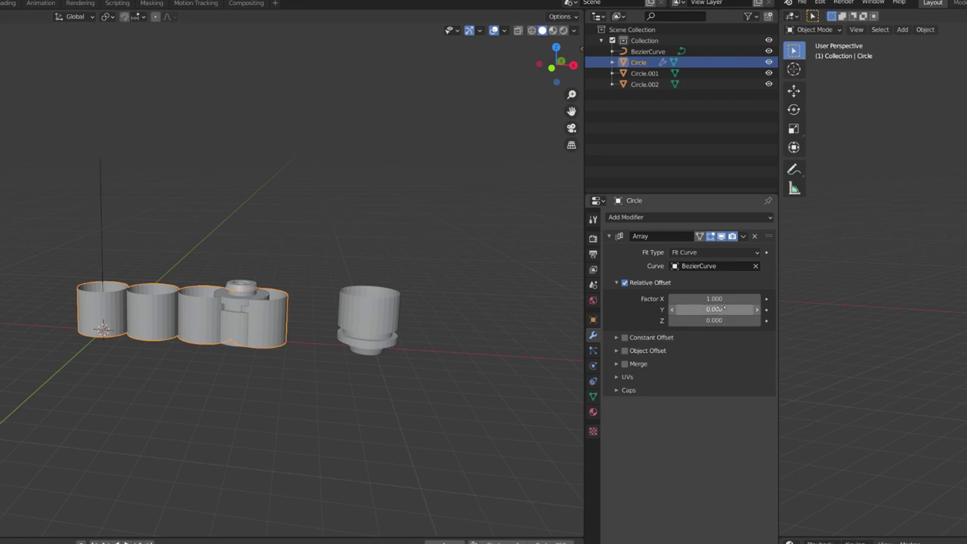
Set the array's relative offset factors to X 0, Y 0 and Z 1
text(0)
key(Tab)
key(Tab)
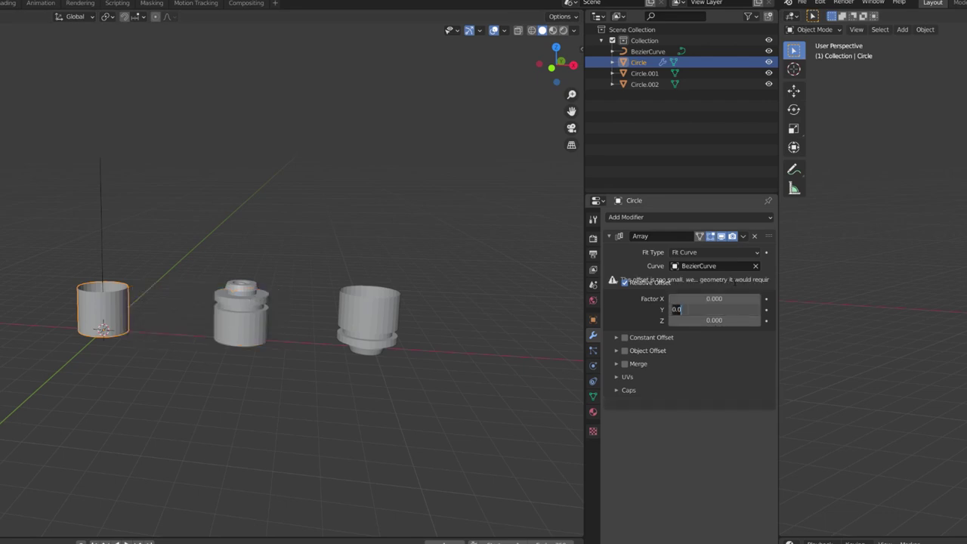
key(Return)
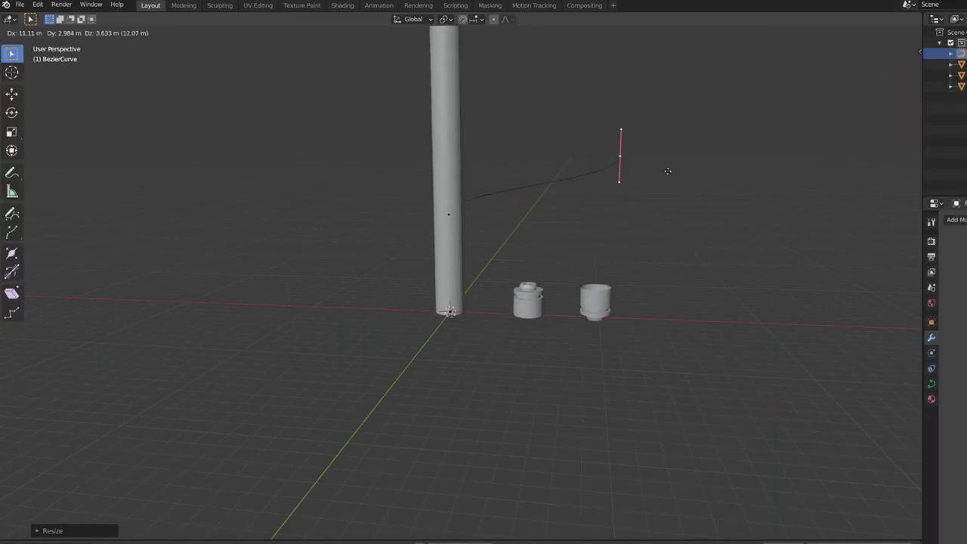
Extend the Bezier curve sideways from its upper point into an arch and adjust the new end point's handles
click(514, 255)
key(s)
click(567, 232)
key(Tab)
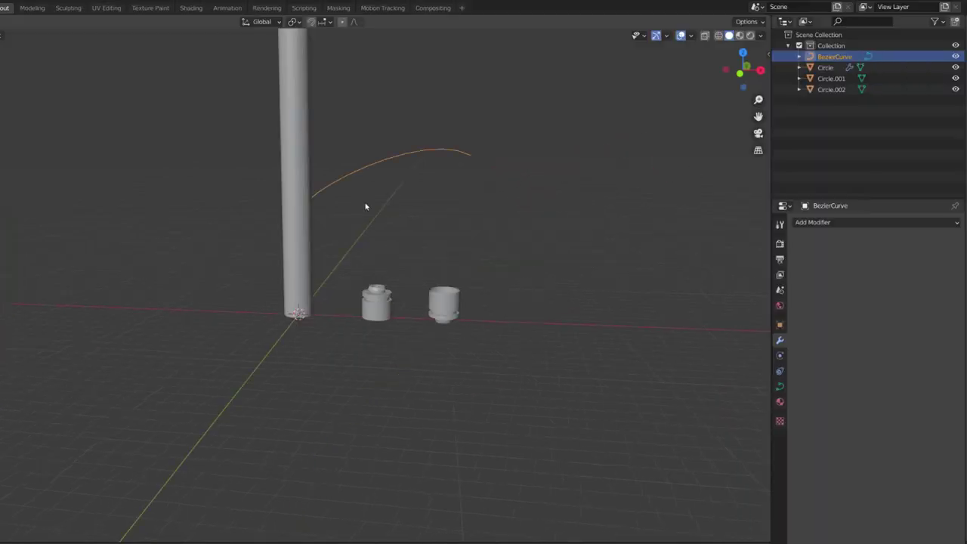
Add a Curve modifier to the tube with BezierCurve as the curve object and Z as the deform axis
click(303, 176)
click(837, 224)
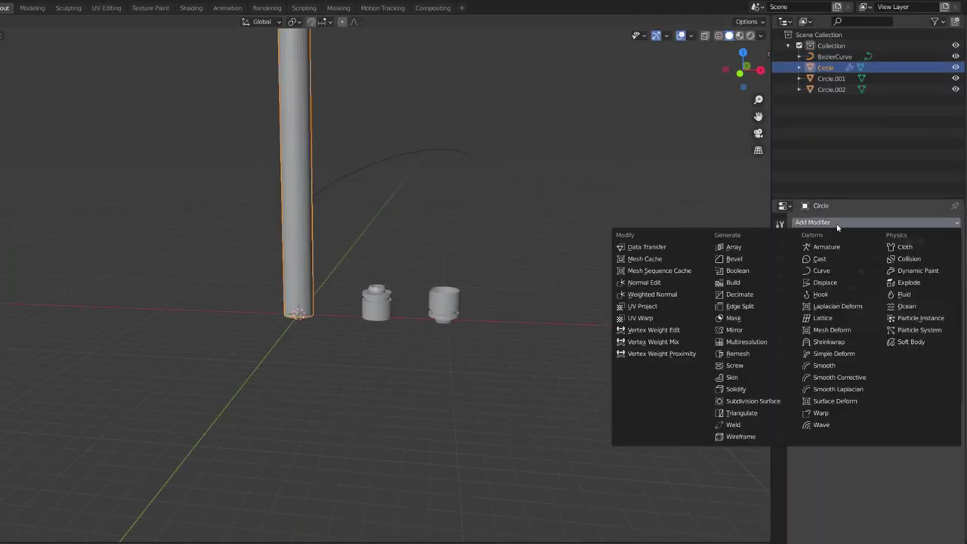
click(829, 272)
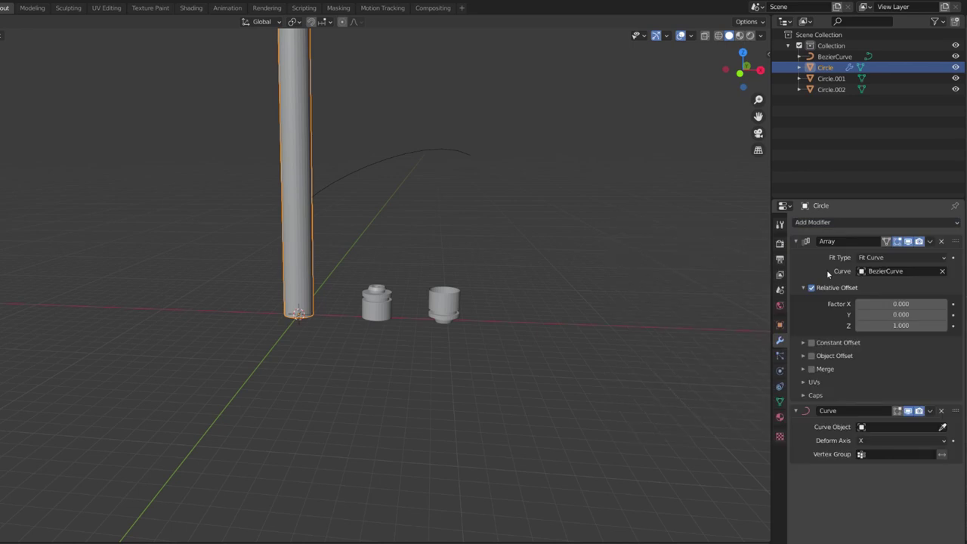
click(454, 153)
click(877, 440)
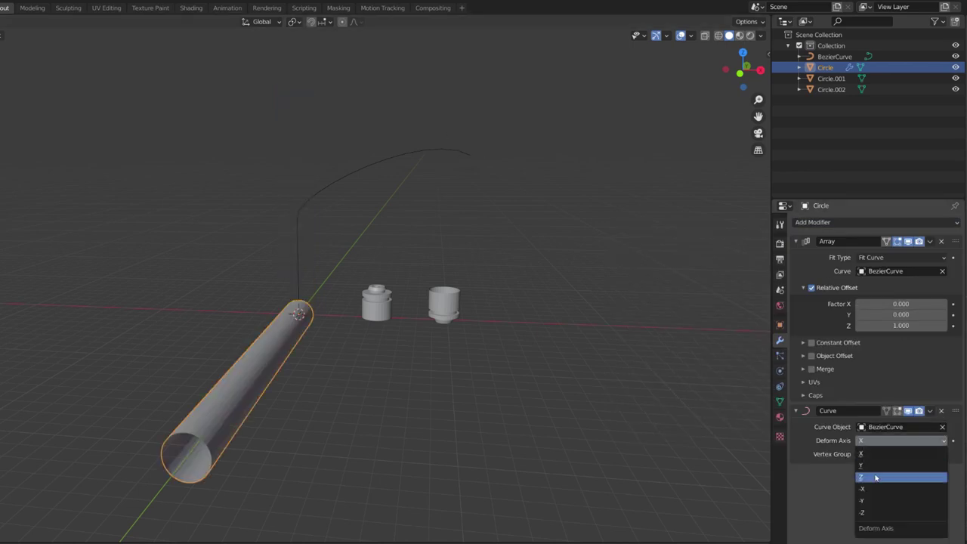
click(876, 477)
Rotate the Bezier curve's middle control point to smooth the tube's bend
click(452, 158)
key(Tab)
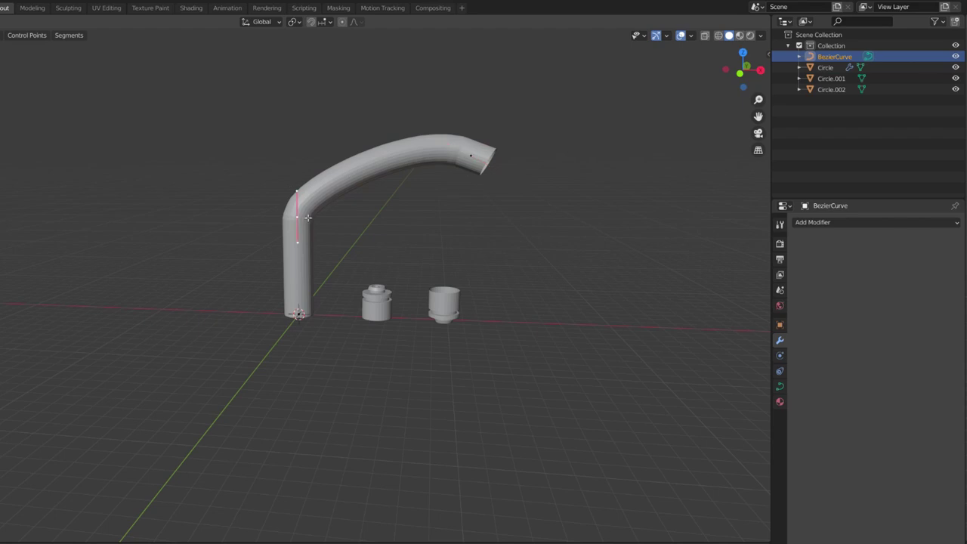
key(r)
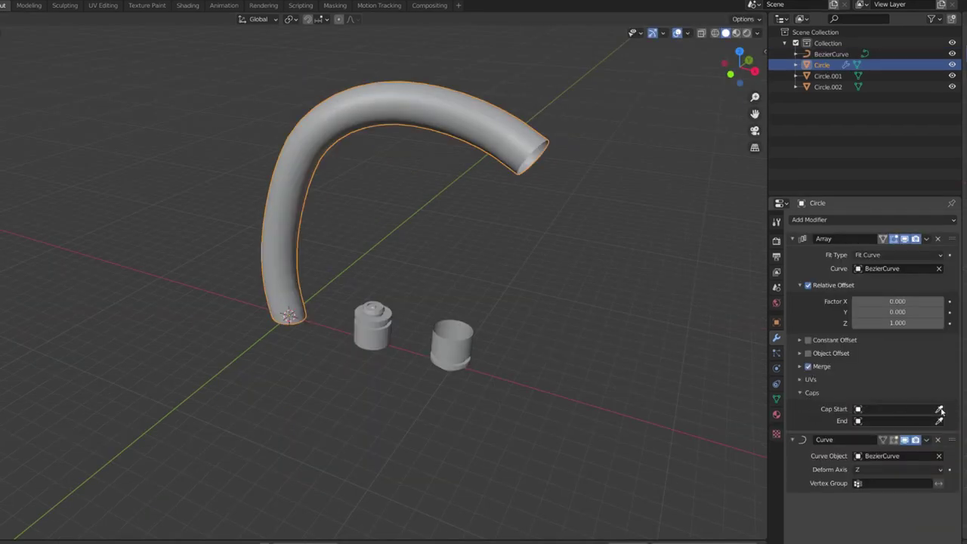
Assign the flipped end piece Circle.002 as the array's start cap and adjust its mesh to meet the tube's lower end
click(442, 332)
key(KP_1)
scroll(448, 324, up, 3)
key(Tab)
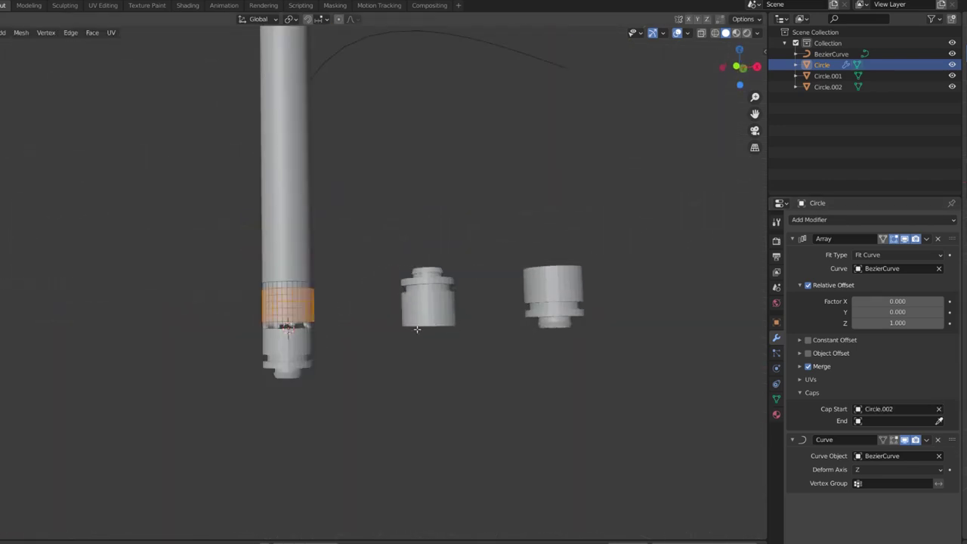
key(Tab)
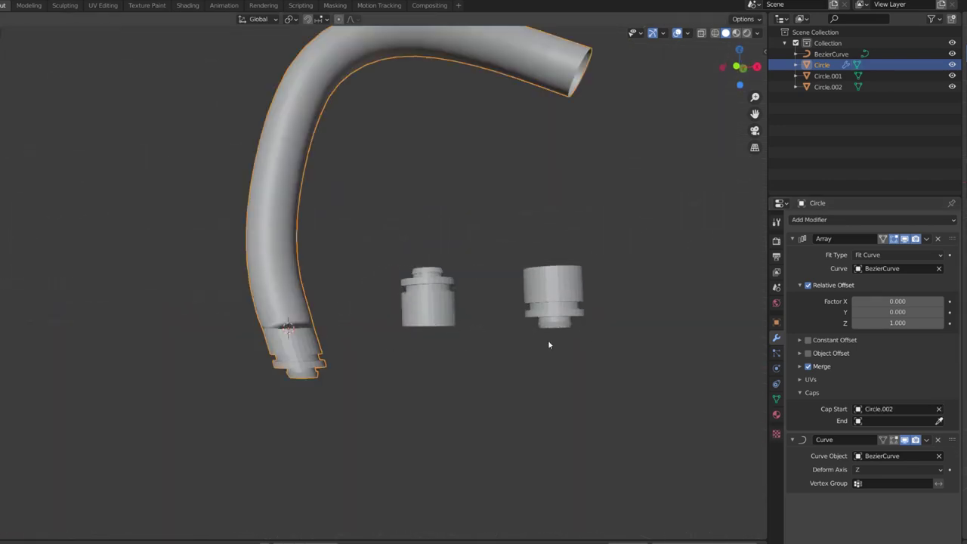
click(553, 317)
key(Tab)
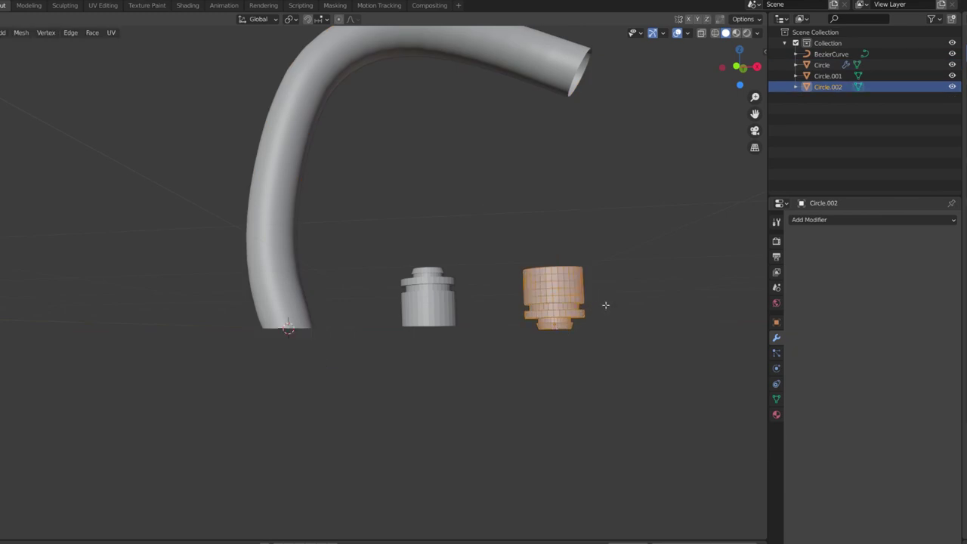
key(Tab)
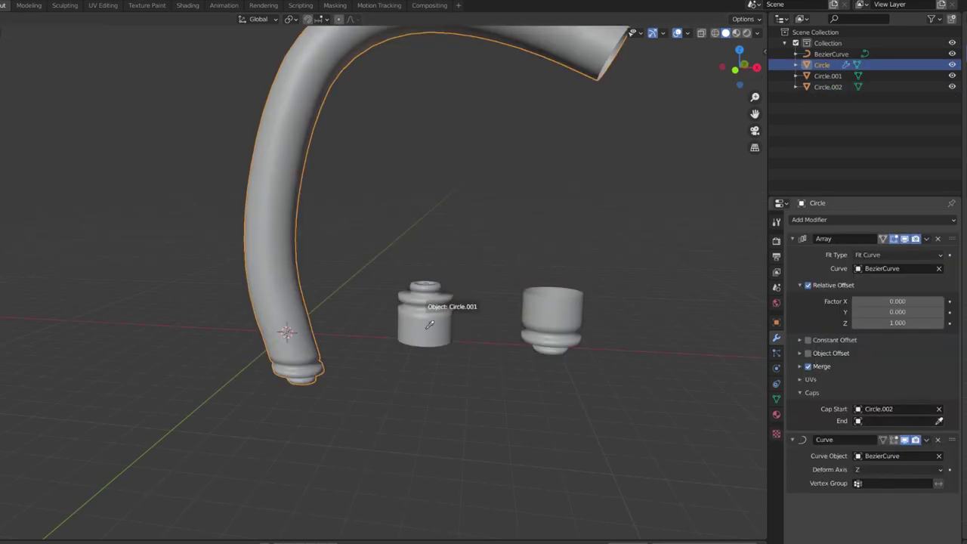
Assign the upright end piece Circle.001 as the array's end cap
click(429, 325)
mouse_move(428, 321)
middle_down()
mouse_move(464, 292)
mouse_move(430, 280)
mouse_move(509, 223)
mouse_move(485, 214)
middle_up()
Select the Bezier curve inside the tube in wireframe and enable In Front for its viewport display
key(shift+z)
click(417, 192)
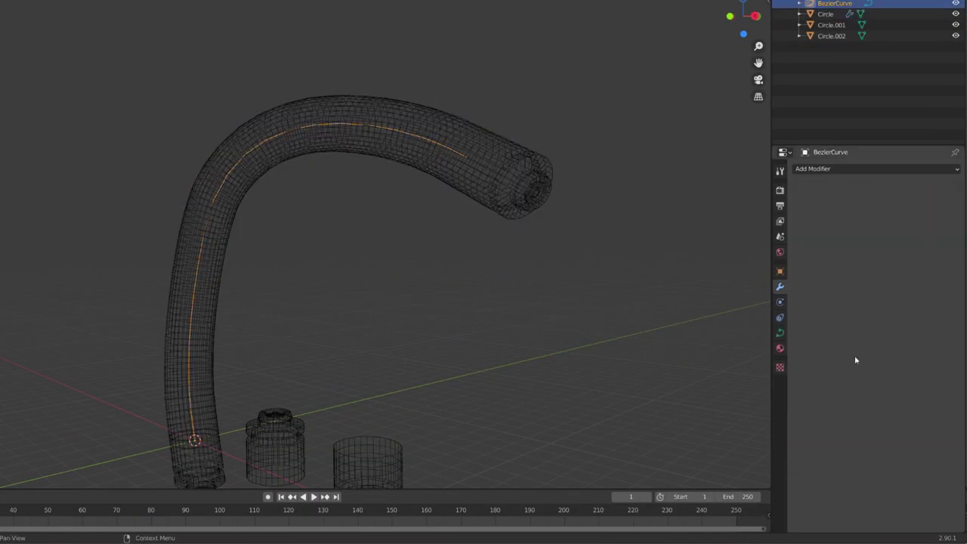
click(780, 272)
click(825, 431)
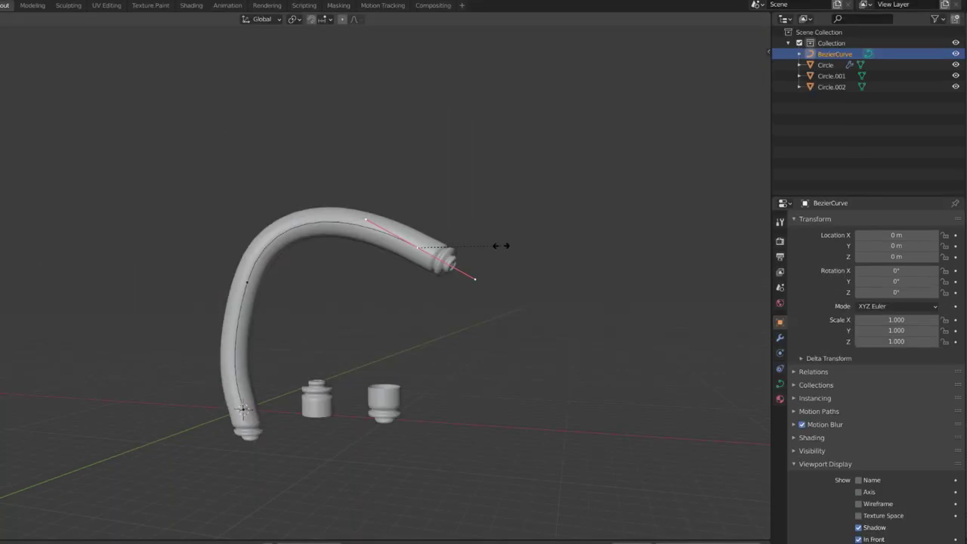
Extend the Bezier curve with two more points into a winding S-shape and rotate the end point to direct the tube's tip
key(g)
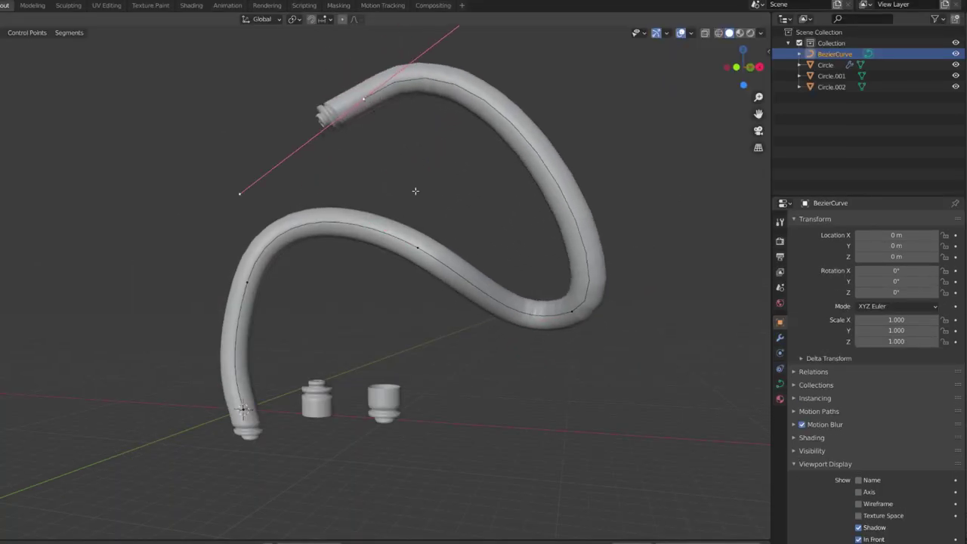
click(373, 124)
key(r)
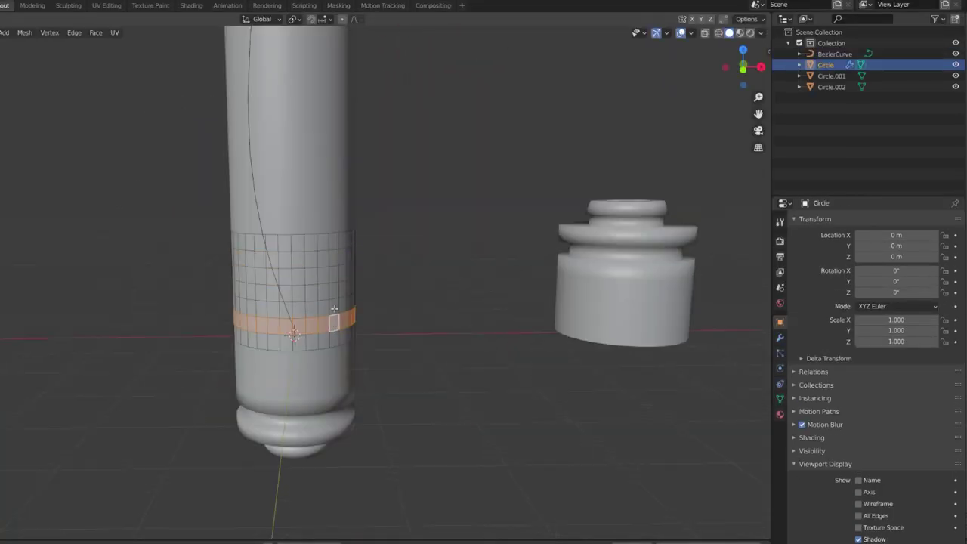
Extrude two face loops of the tube segment outward along their normals to give the hose raised ribs
key(alt+e)
click(389, 264)
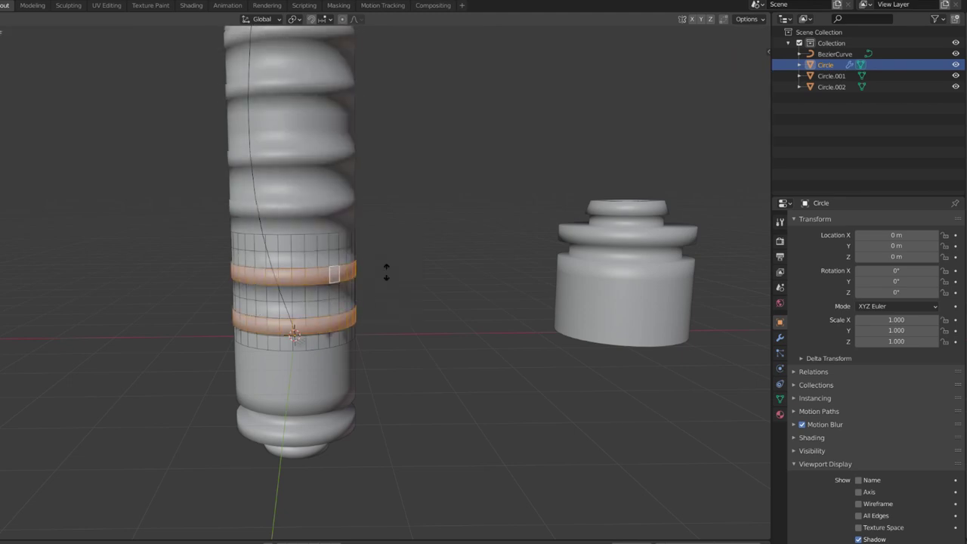
click(361, 364)
key(Tab)
scroll(441, 223, down, 4)
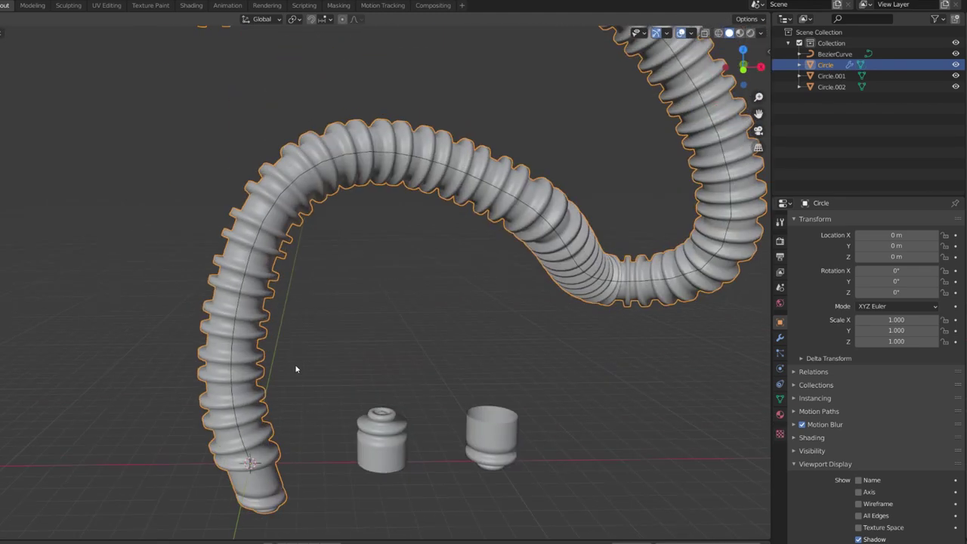
middle_drag(441, 224, 317, 249)
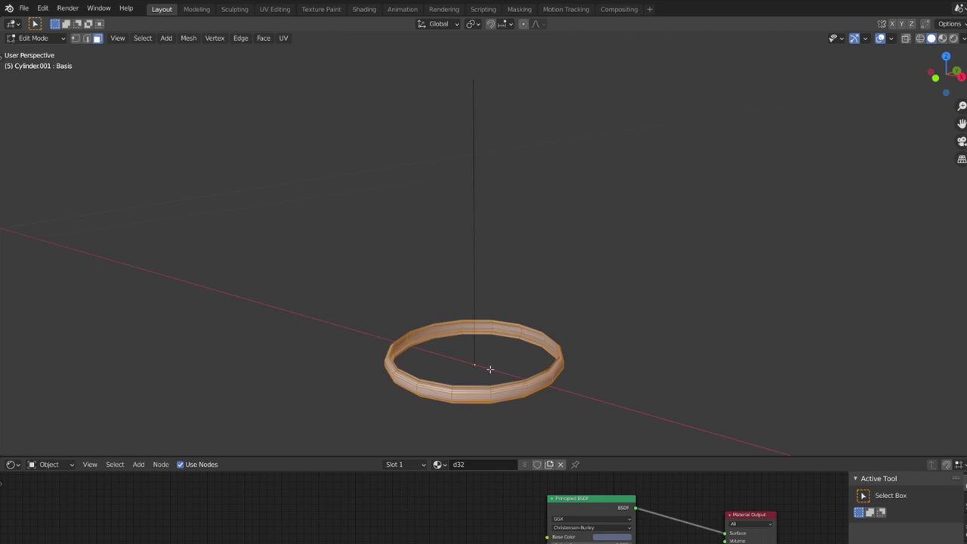
Add two shape keys above Basis on the corrugated pipe and name them Spacing and Width
middle_drag(490, 371, 510, 270)
key(KP_Decimal)
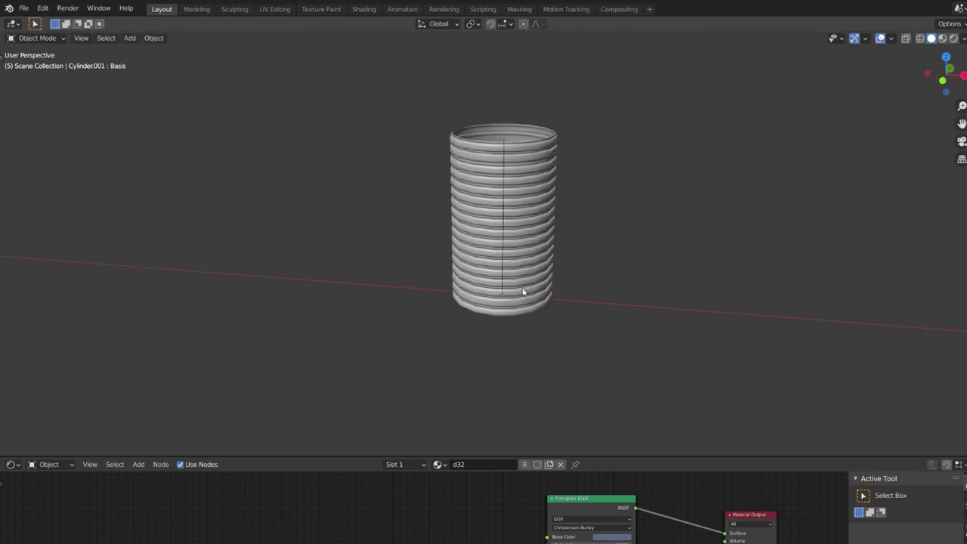
click(521, 303)
scroll(503, 325, up, 3)
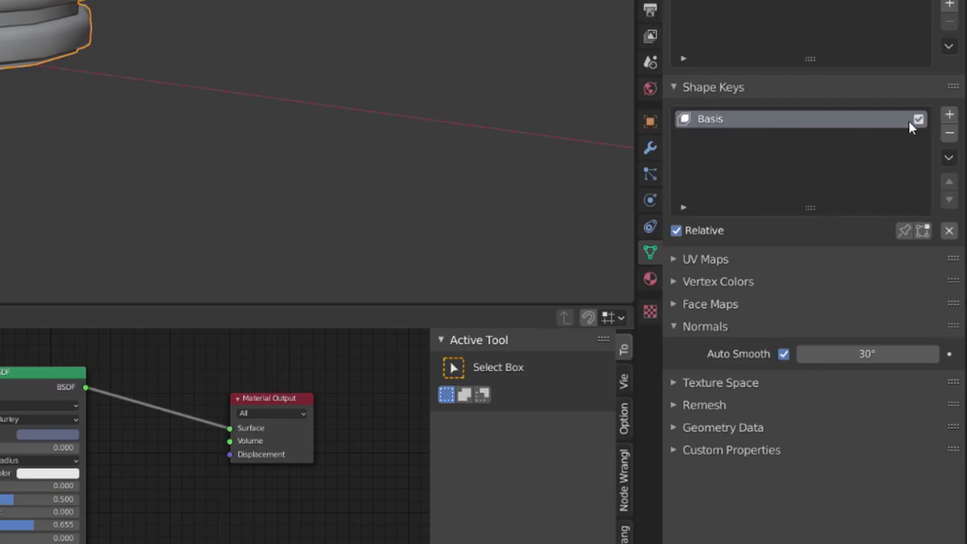
click(950, 114)
click(949, 114)
double_click(727, 138)
text(Spacing)
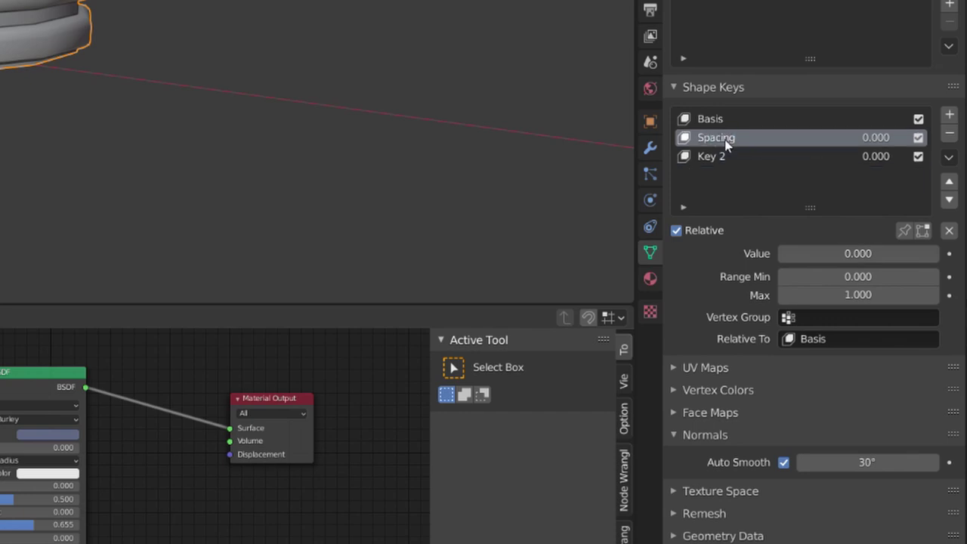
double_click(712, 156)
text(Width)
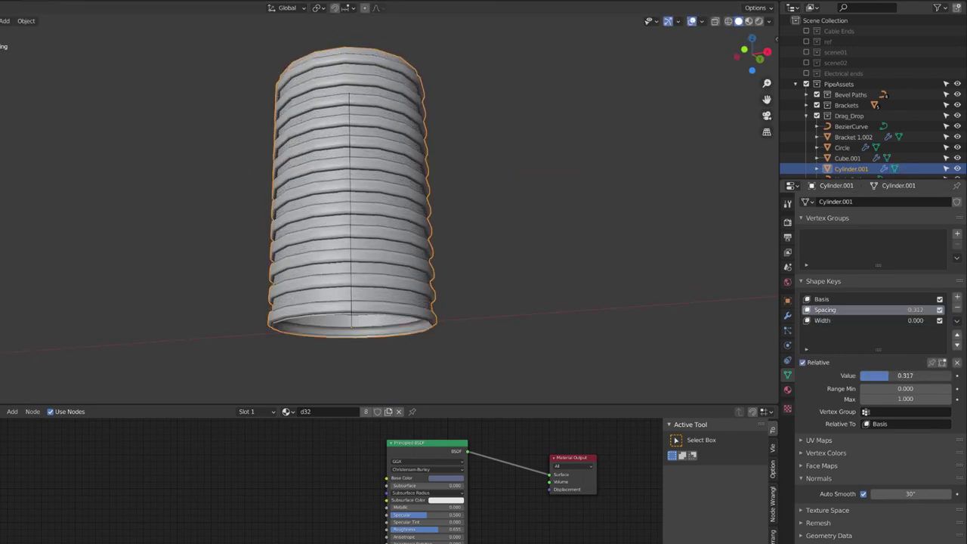
Vary the Spacing shape key's value to test the distance between the pipe's rings
mouse_move(888, 376)
mouse_down()
mouse_move(925, 375)
mouse_move(903, 376)
mouse_up()
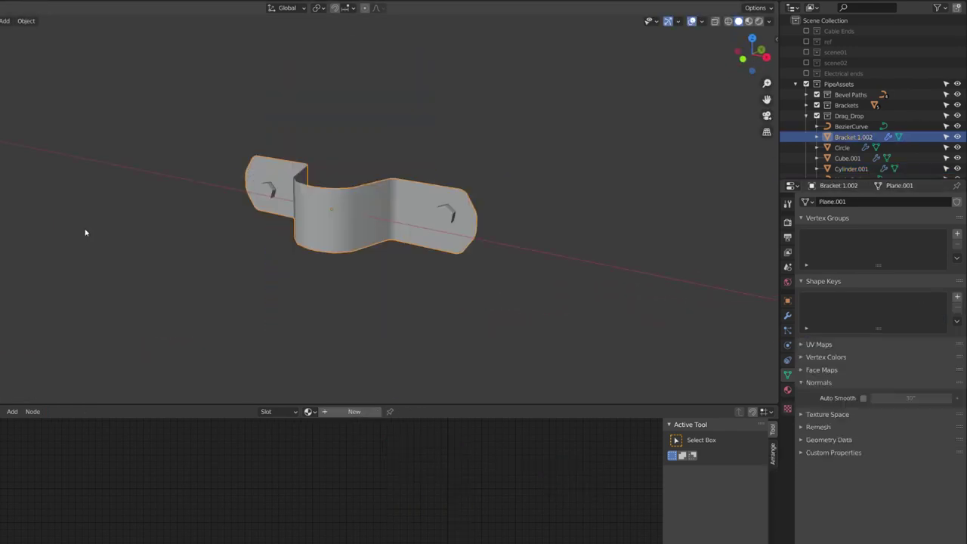
Snap the pipe bracket to the 3D cursor at the base of the corrugated pipe
scroll(364, 243, up, 3)
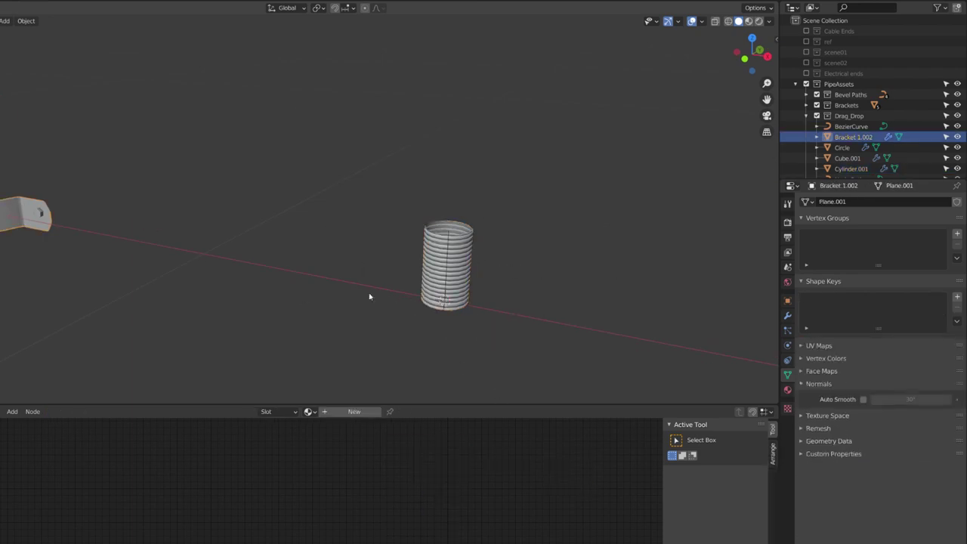
key(shift+s)
click(459, 278)
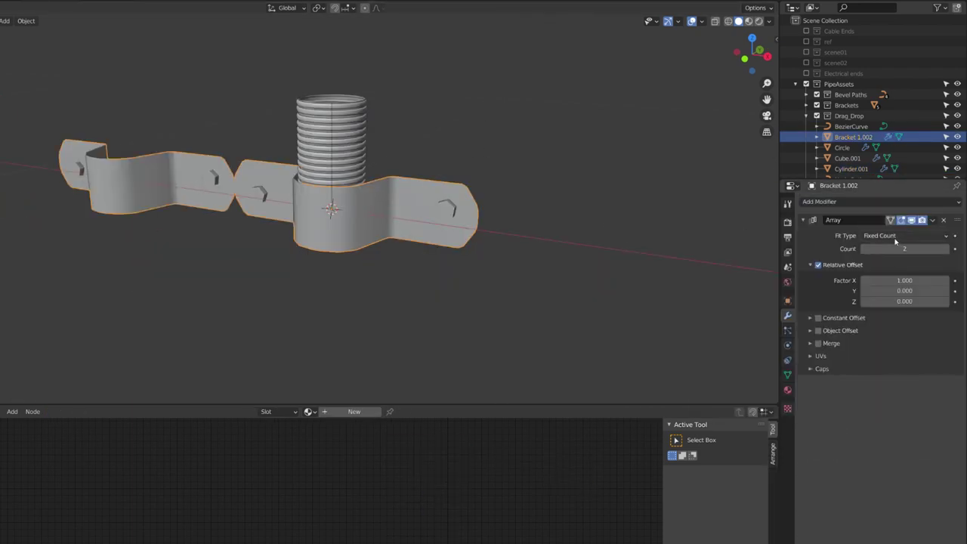
Fit the bracket array to NurbsPath.002 with a wider constant Z offset, and extend the path along X
click(894, 247)
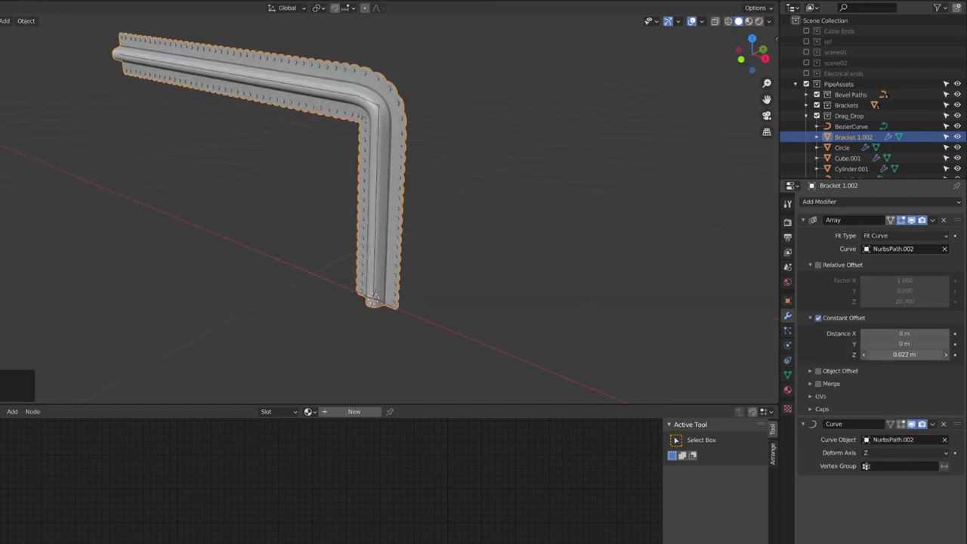
drag(904, 354, 949, 354)
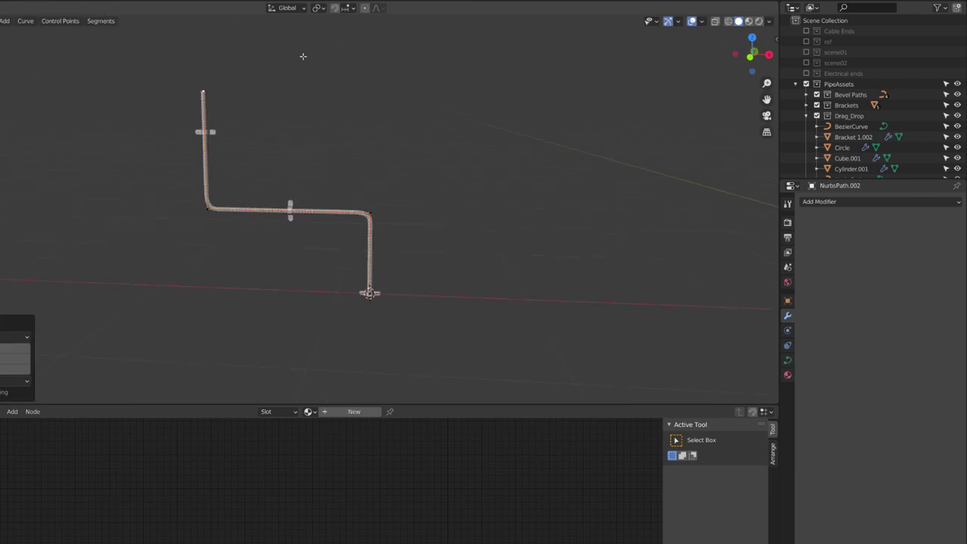
key(g)
key(x)
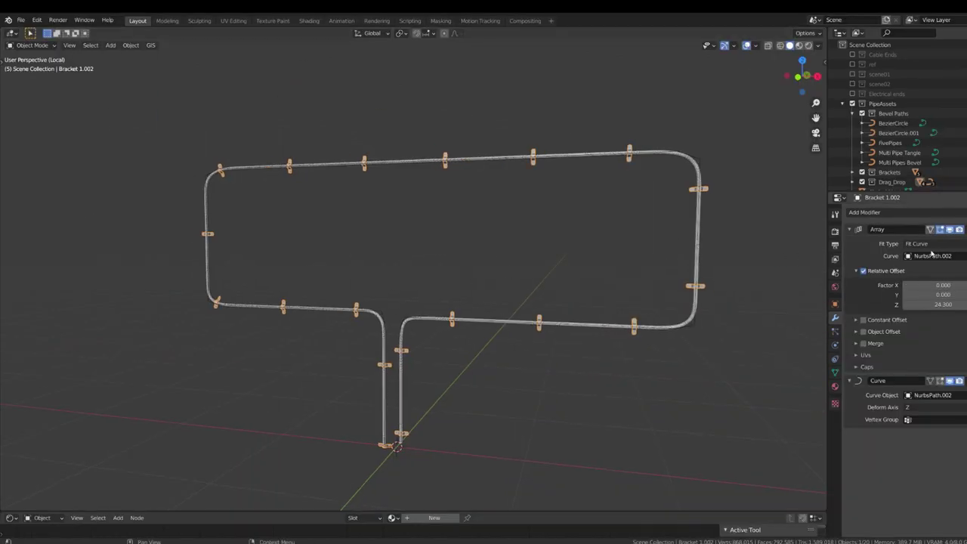
Switch the bracket array along the long pipe to Fixed Count with a count of 8
click(930, 244)
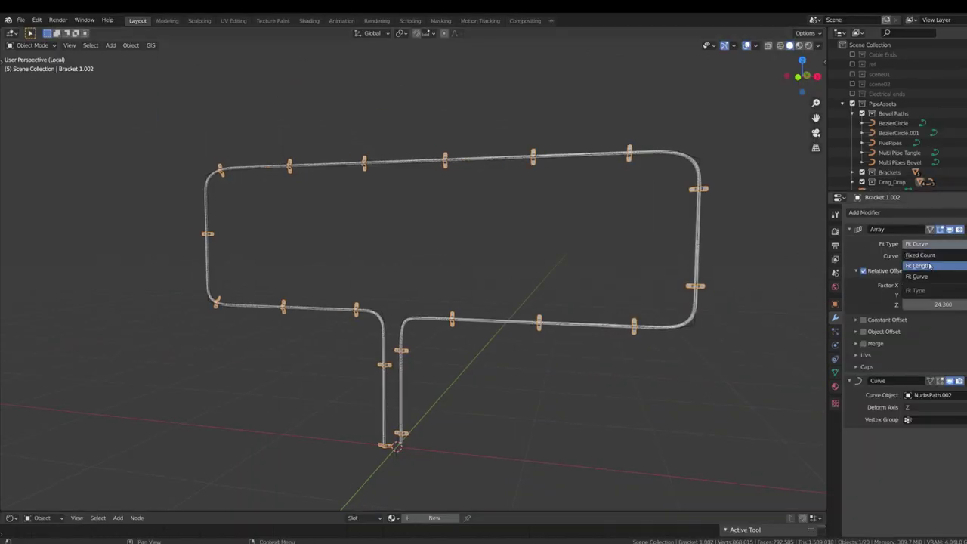
click(929, 257)
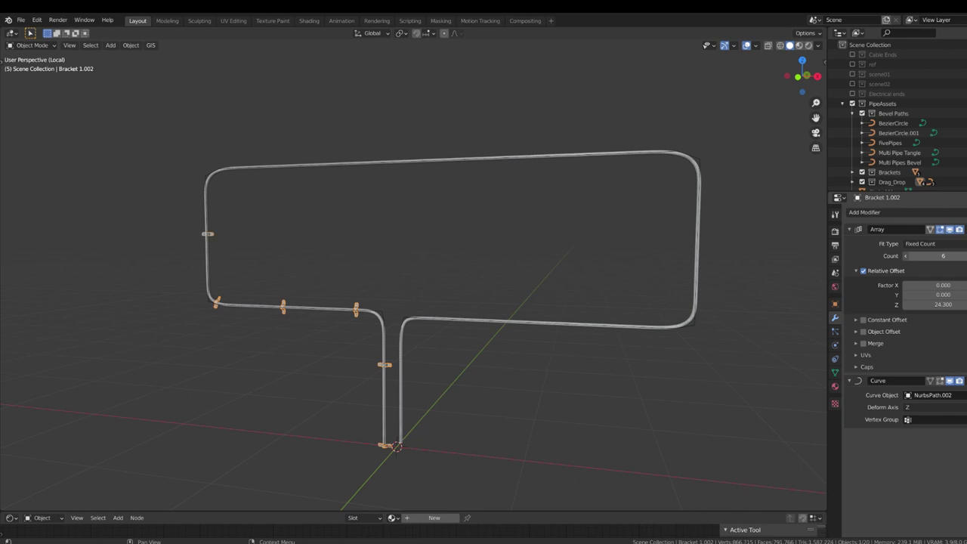
drag(943, 256, 949, 256)
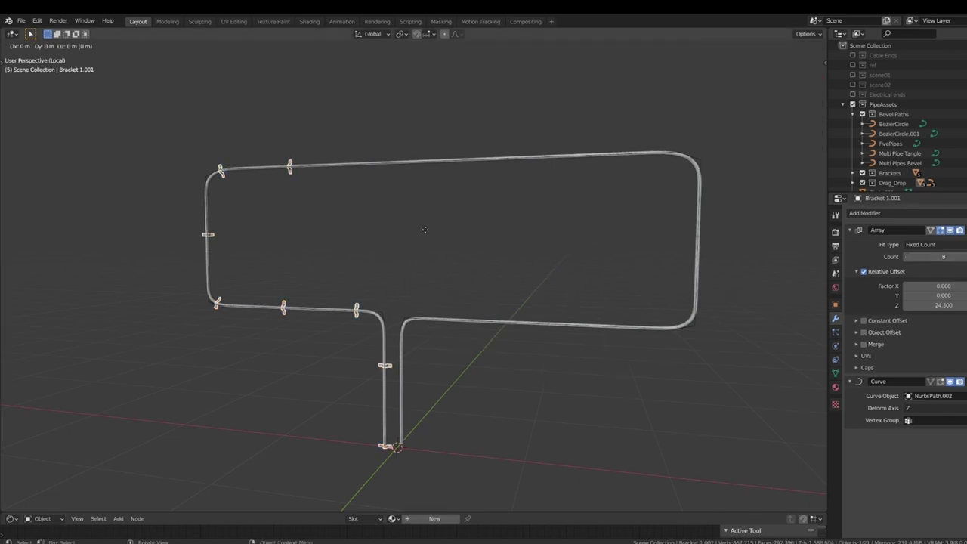
Move the duplicated bracket set about 6.36 m along Z to the pipe's other end and adjust its relative Z offset
key(z)
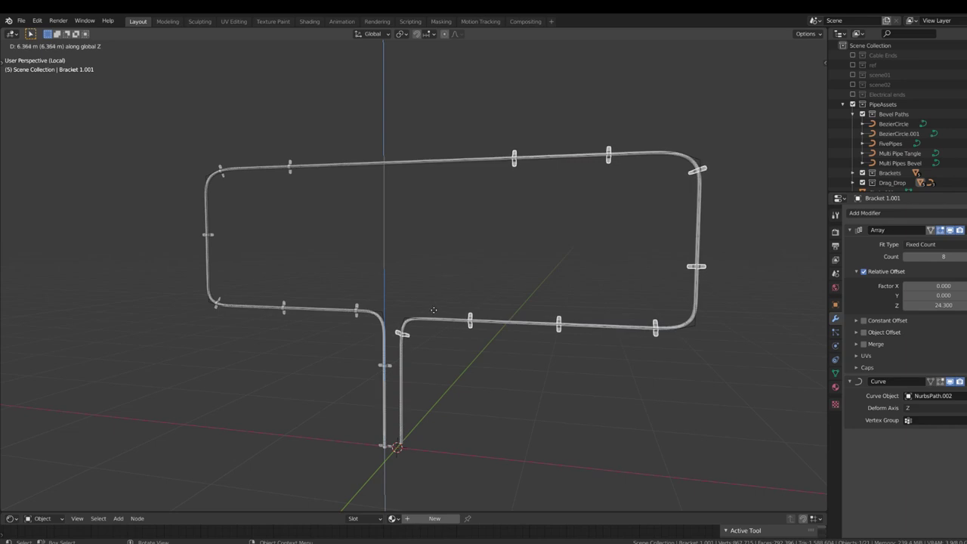
click(434, 310)
drag(944, 306, 931, 305)
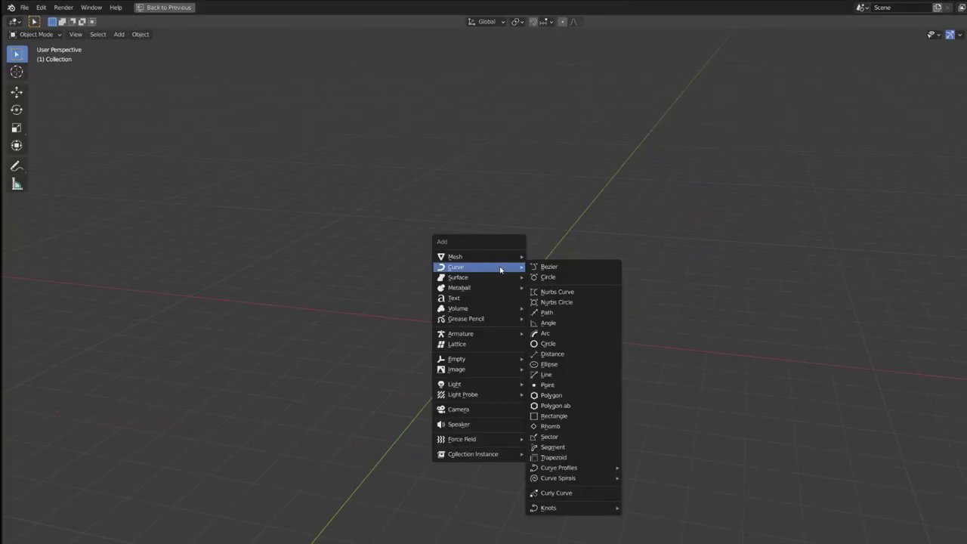
Add a Bezier curve and rotate its points 90° about X in Edit Mode
click(559, 269)
key(Tab)
middle_drag(617, 290, 529, 226)
key(r)
key(x)
key(9)
key(0)
key(Return)
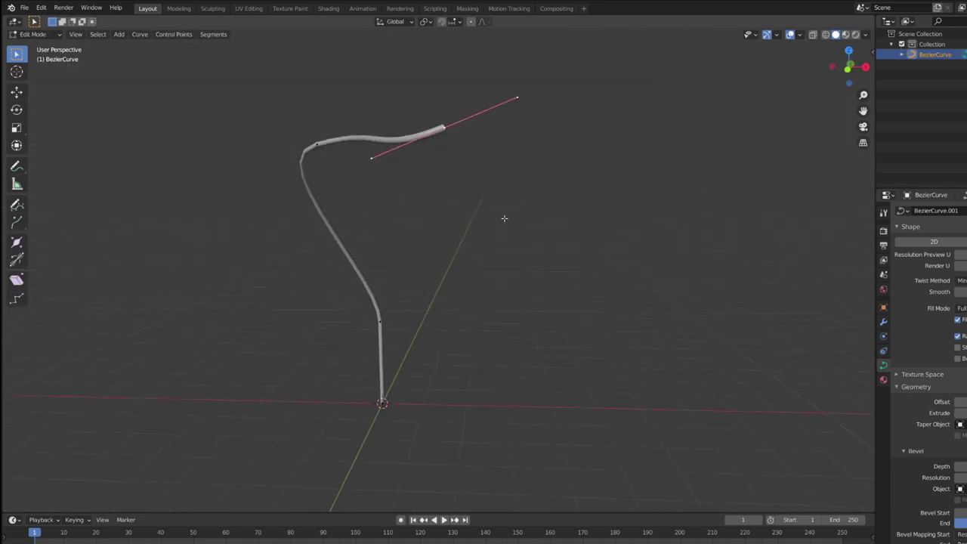
Extrude the tube curve from its end point, then change the preceding point's handle type and reposition its handles for a sharp bend
key(e)
click(597, 299)
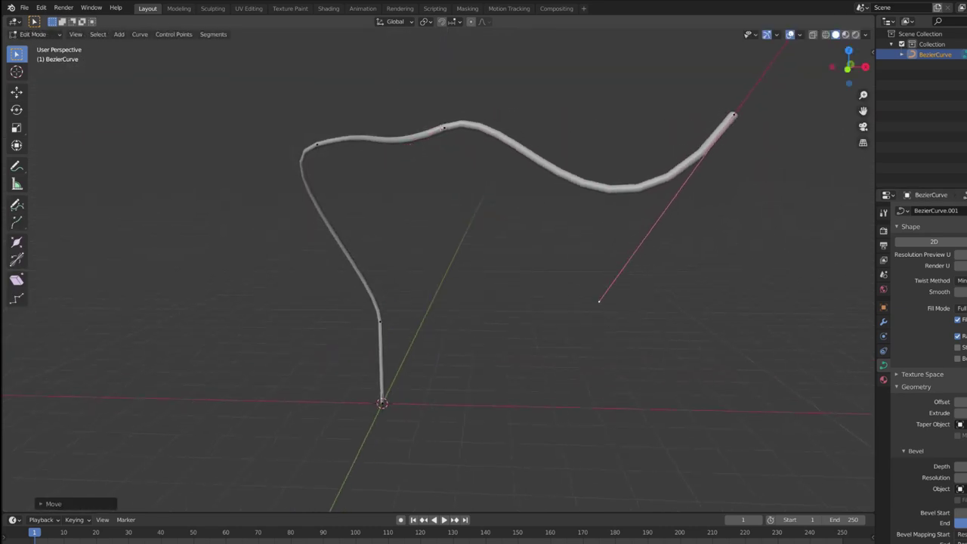
click(444, 127)
key(v)
click(438, 136)
click(525, 119)
key(g)
click(426, 165)
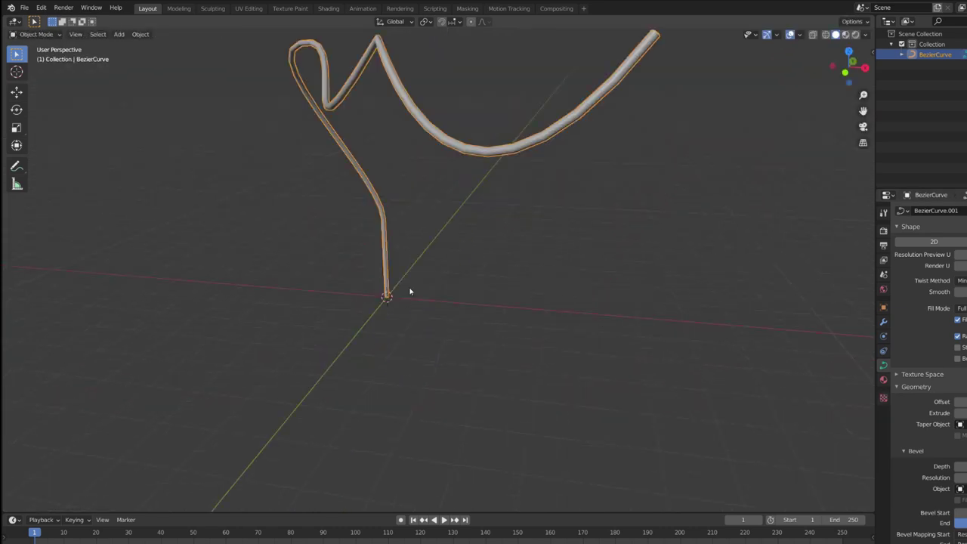
Add a Bezier circle, scale it down in Edit Mode and use it as the tube curve's bevel object
key(shift+a)
mouse_move(429, 291)
click(467, 299)
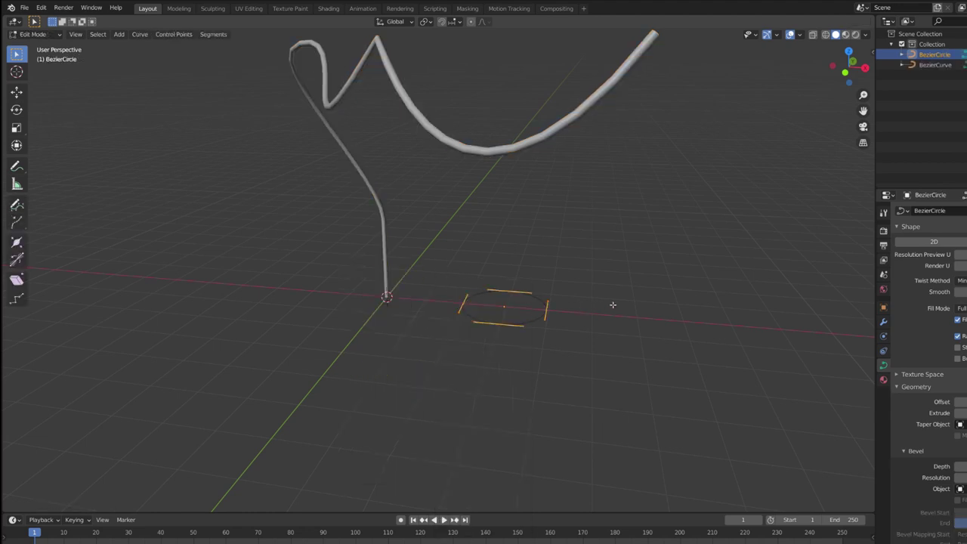
key(s)
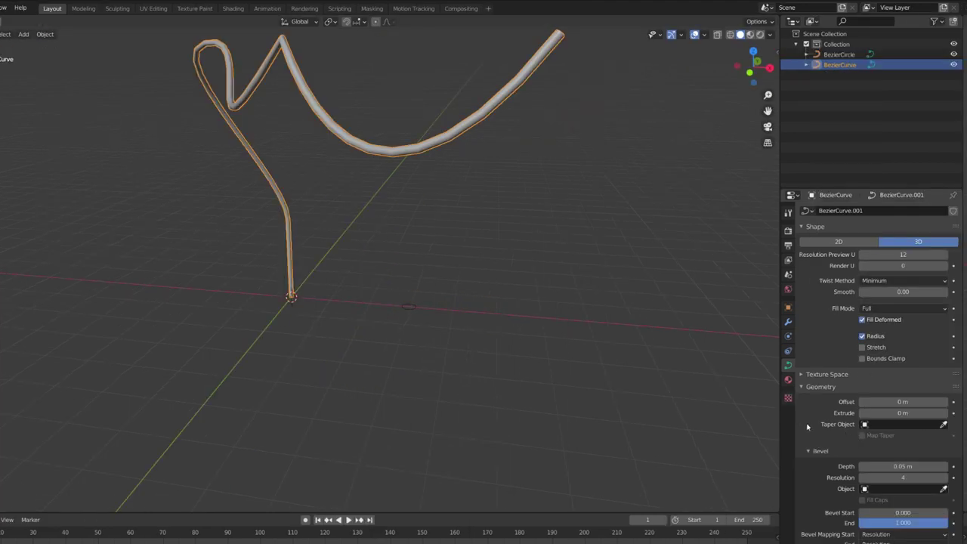
scroll(922, 450, down, 2)
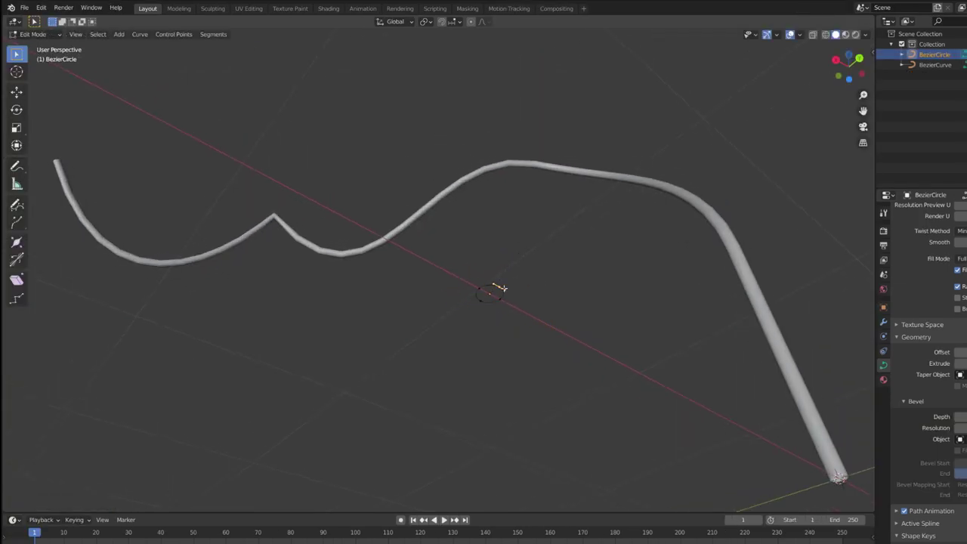
Try reshaping the tube's cross-section by moving one point of the bevel circle along global Y
click(496, 287)
key(g)
key(y)
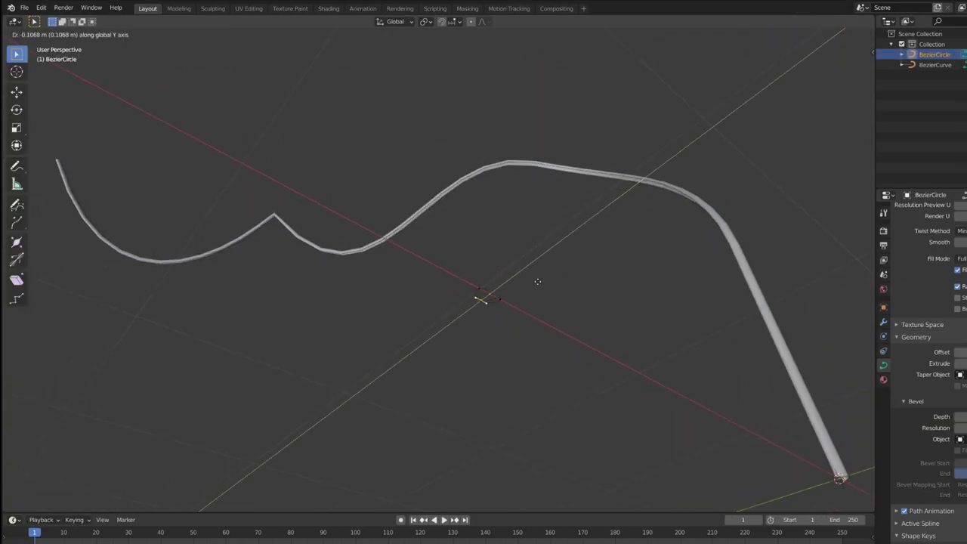
click(544, 275)
Duplicate the bevel circle within the XY plane to turn the single tube into a bundle of four pipes
key(shift+d)
key(shift+z)
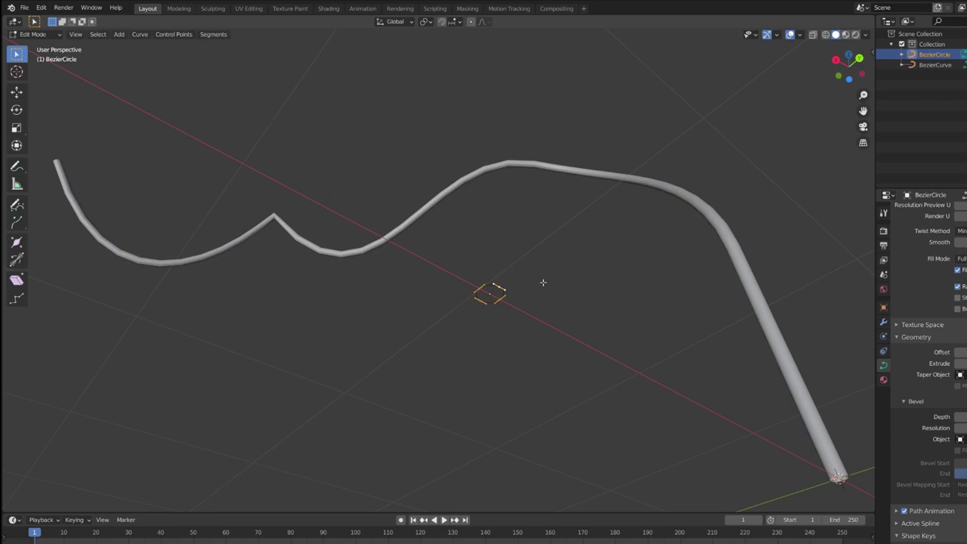
click(656, 293)
key(shift+d)
key(shift+z)
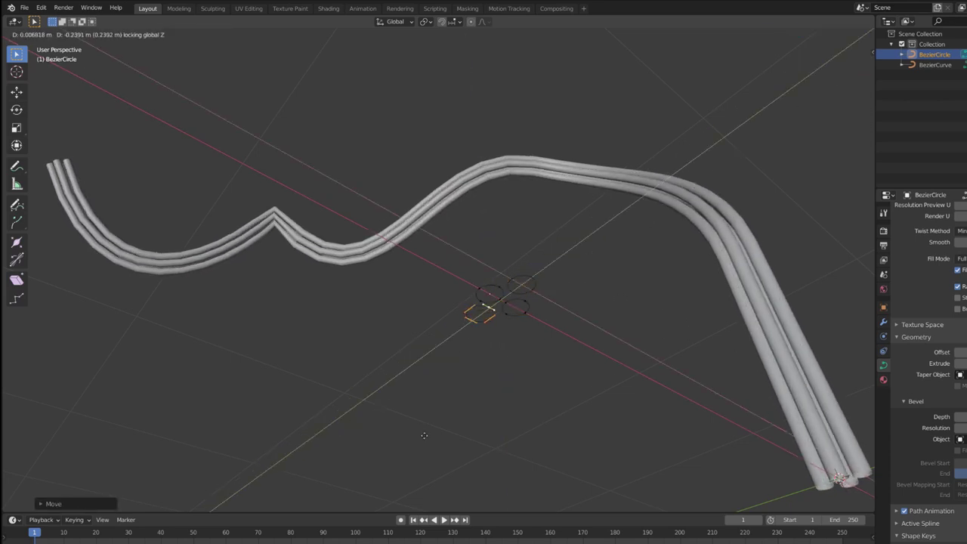
click(508, 432)
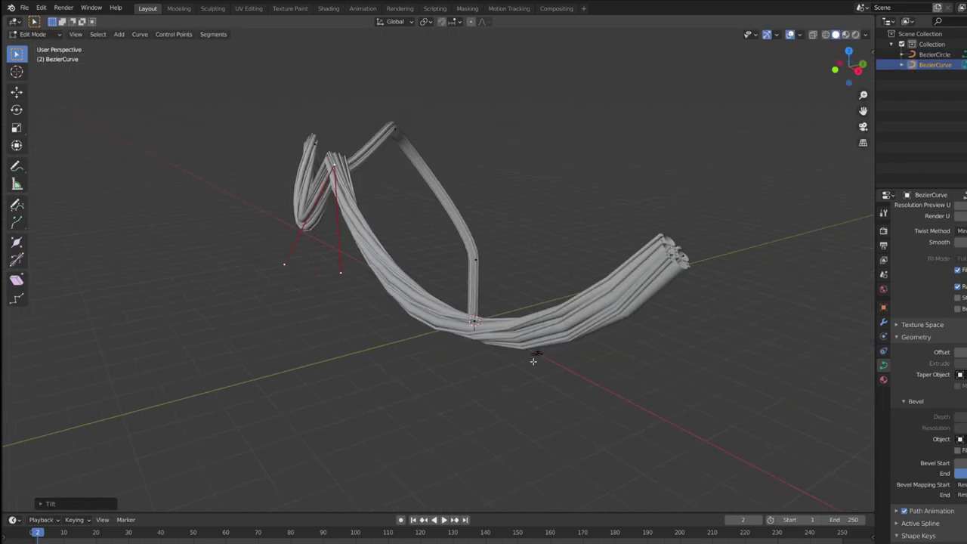
Add more small circles around the bevel profile for a denser cable bundle, and open the tube curve for editing
key(Tab)
click(541, 355)
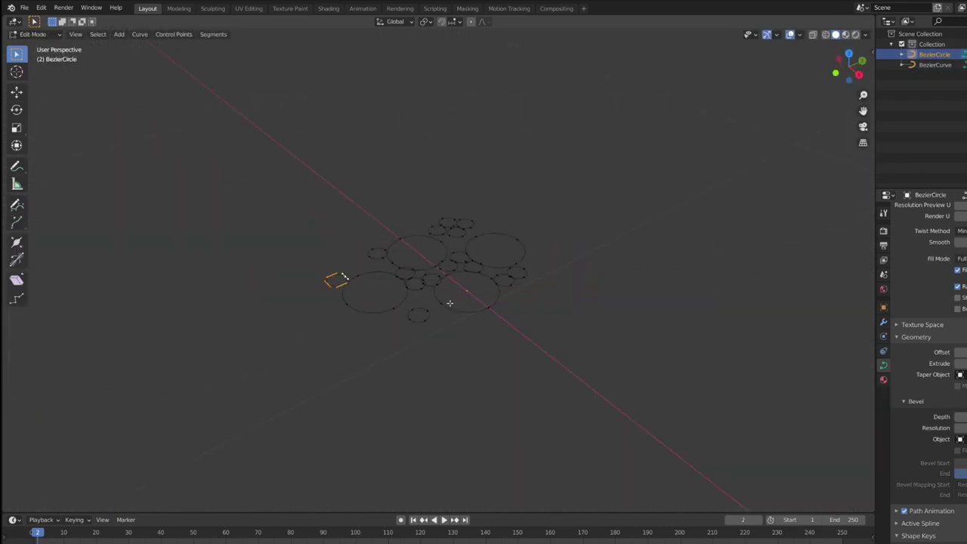
click(436, 296)
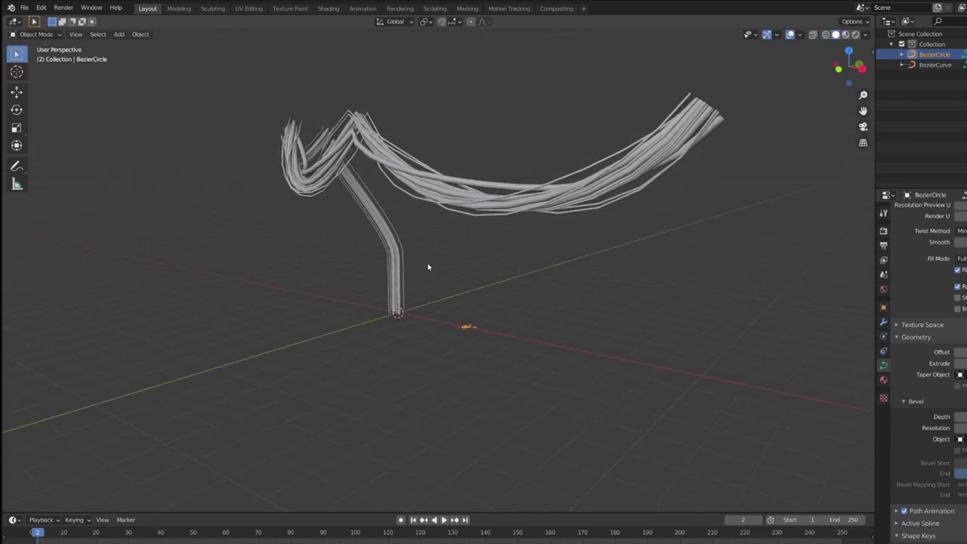
click(689, 128)
key(Tab)
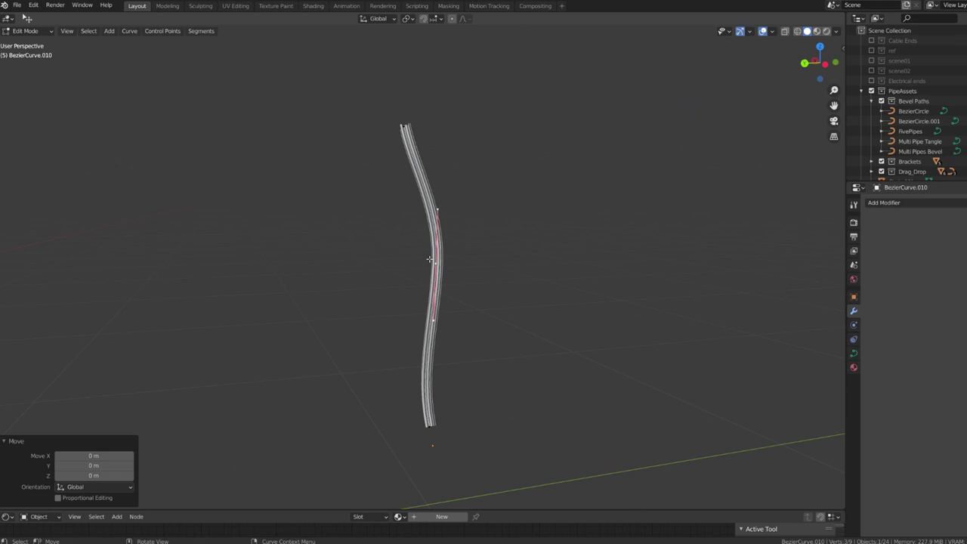
Extrude the cable curve's middle control point sideways and rotate it about 192° to form a loop
key(g)
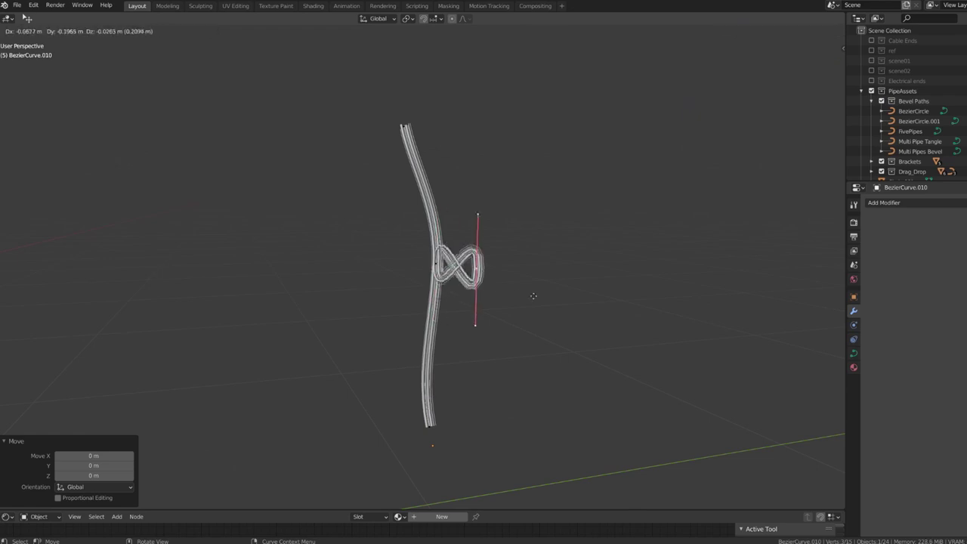
click(535, 312)
key(r)
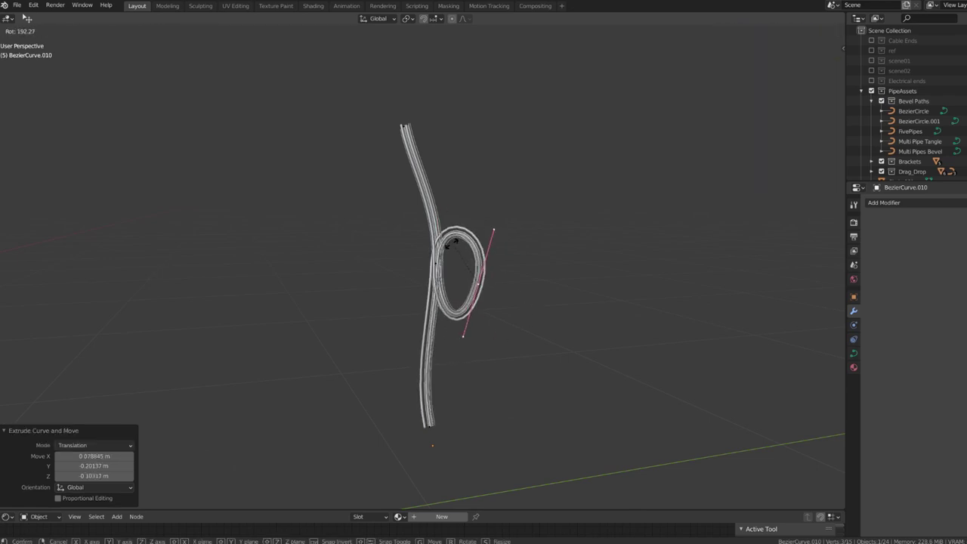
click(454, 243)
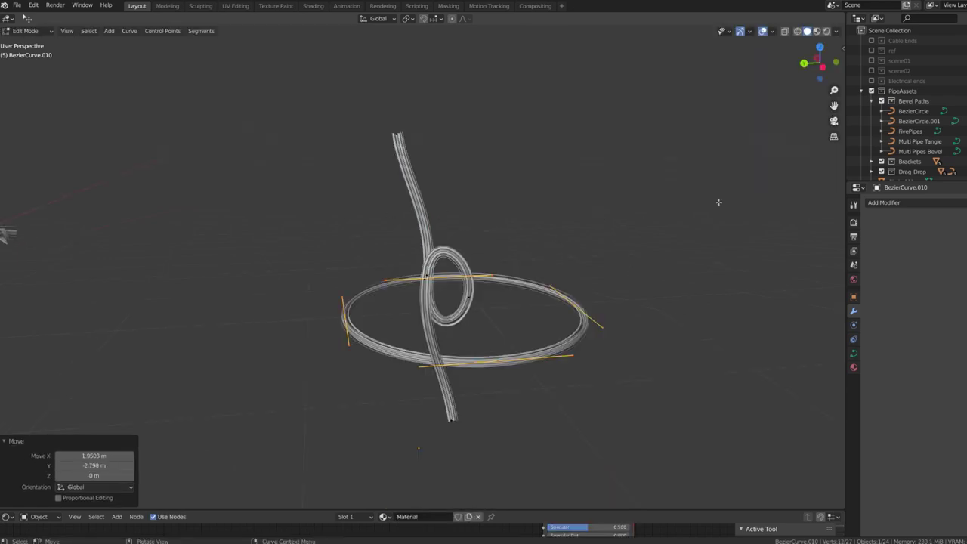
Wrap the circular spline around the cable loop, duplicate it for extra coils and adjust the copy's radius
middle_drag(719, 202, 642, 211)
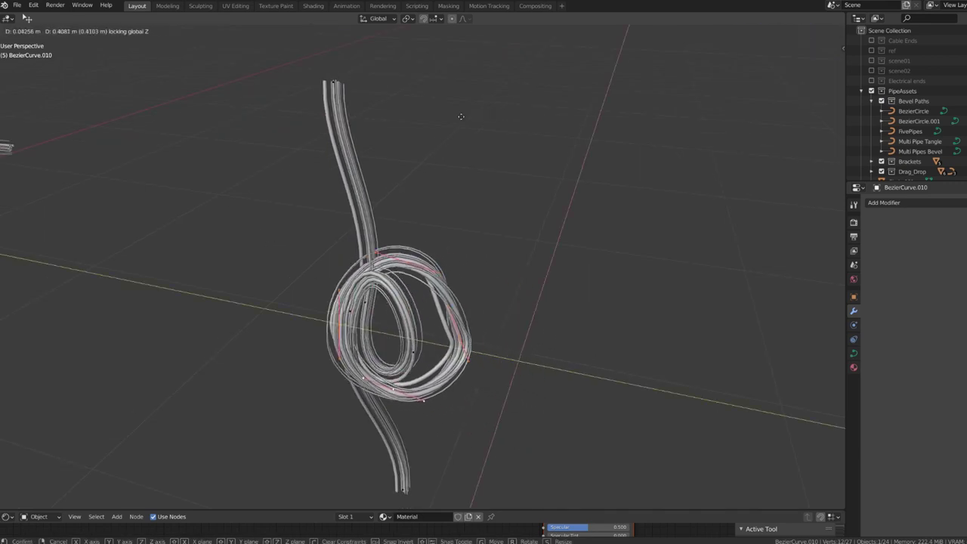
click(462, 139)
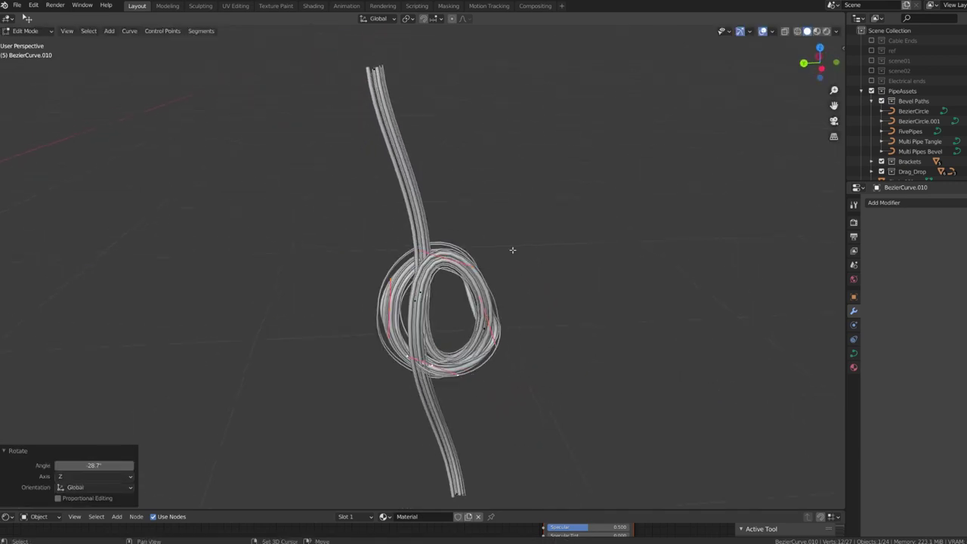
key(shift+d)
click(595, 217)
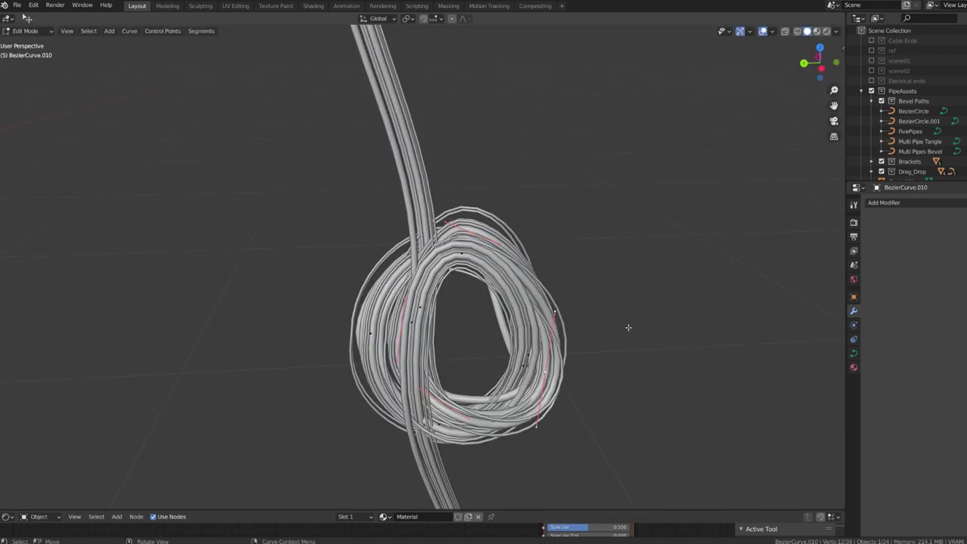
key(alt+s)
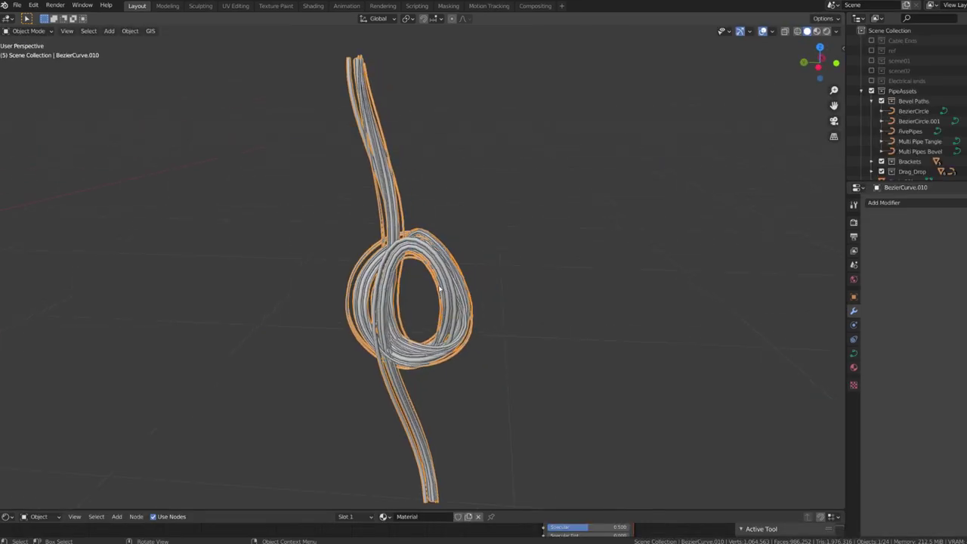
key(alt+a)
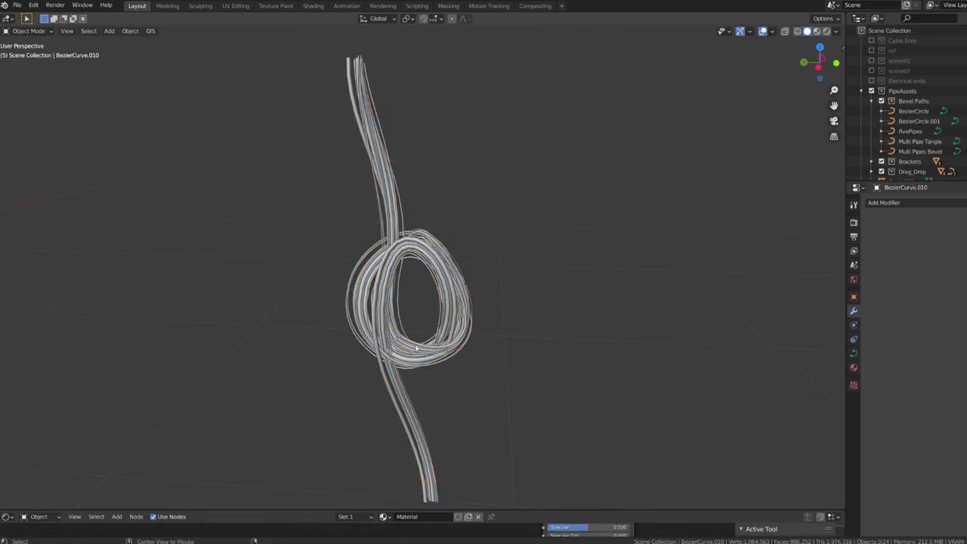
click(447, 422)
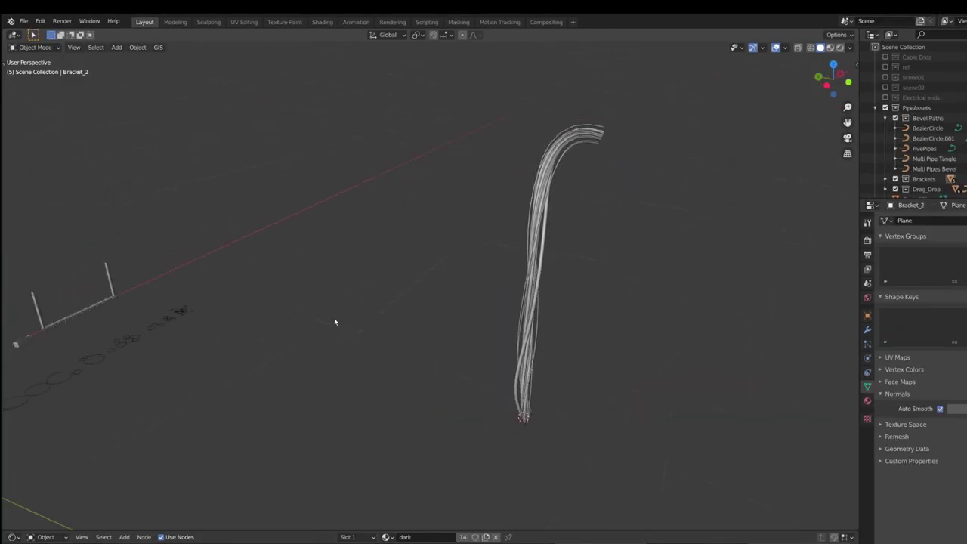
Snap Bracket_2 to the 3D cursor at the cable's base and make it follow BezierCurve.001 with Array and Curve modifiers
middle_drag(335, 322, 484, 324)
key(shift+s)
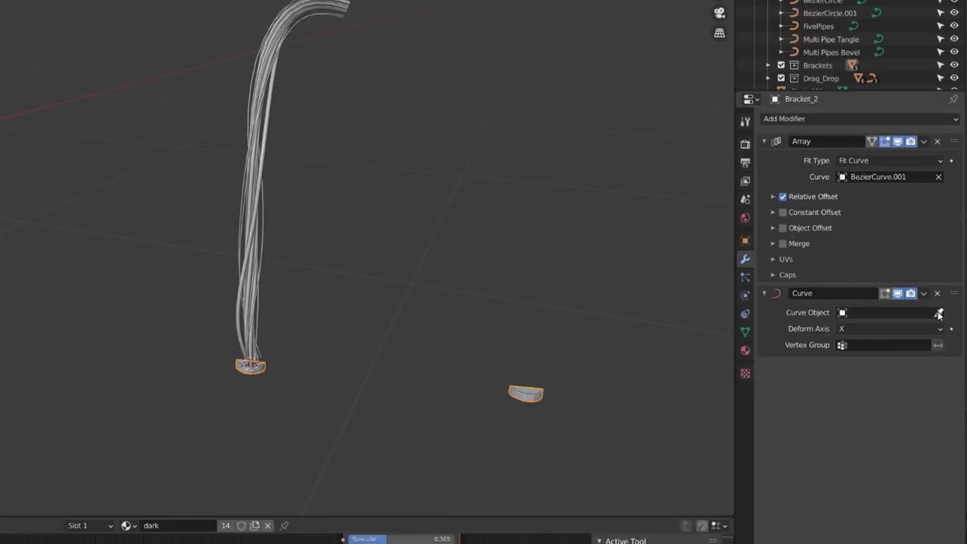
click(939, 315)
click(251, 227)
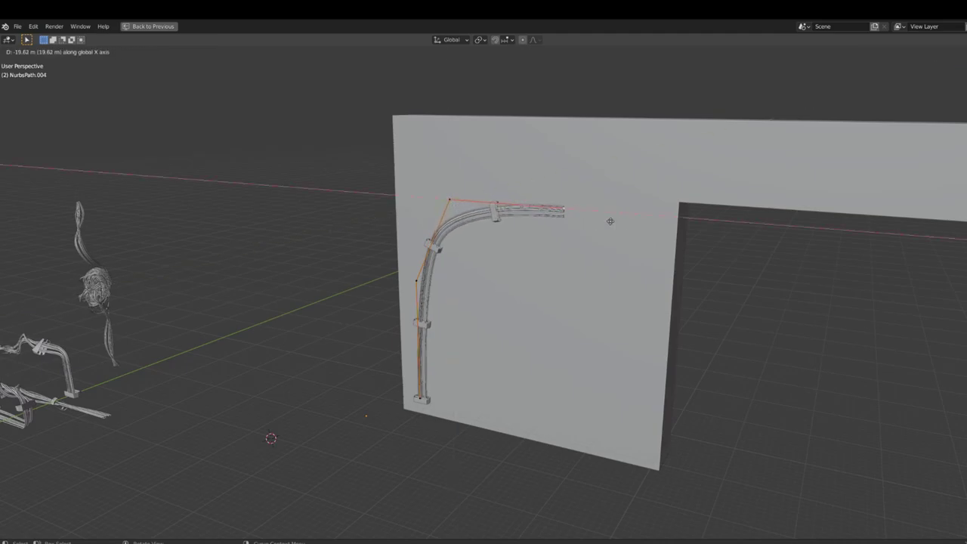
Route the pipe path along the wall and around the opening's corner, moving its end point about 5.07 m along X
click(712, 223)
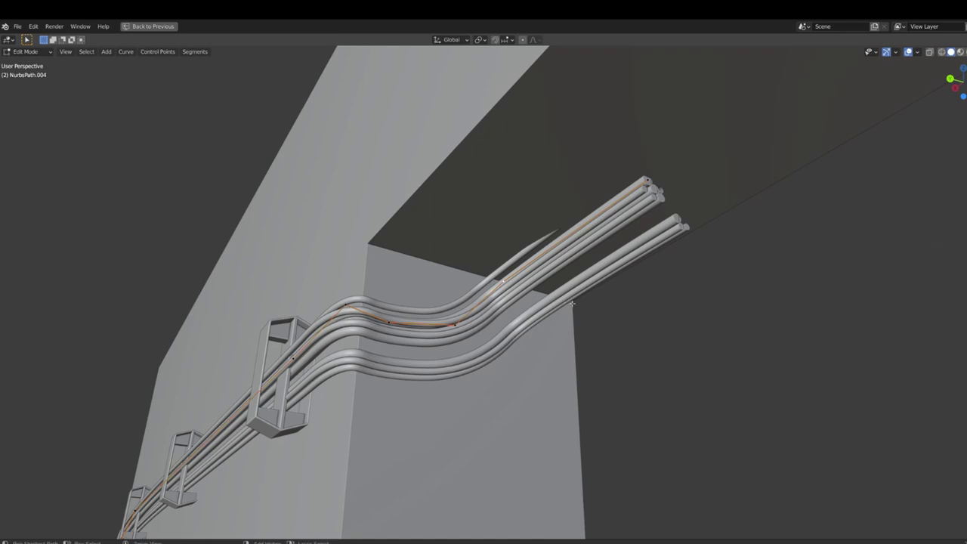
key(g)
click(544, 378)
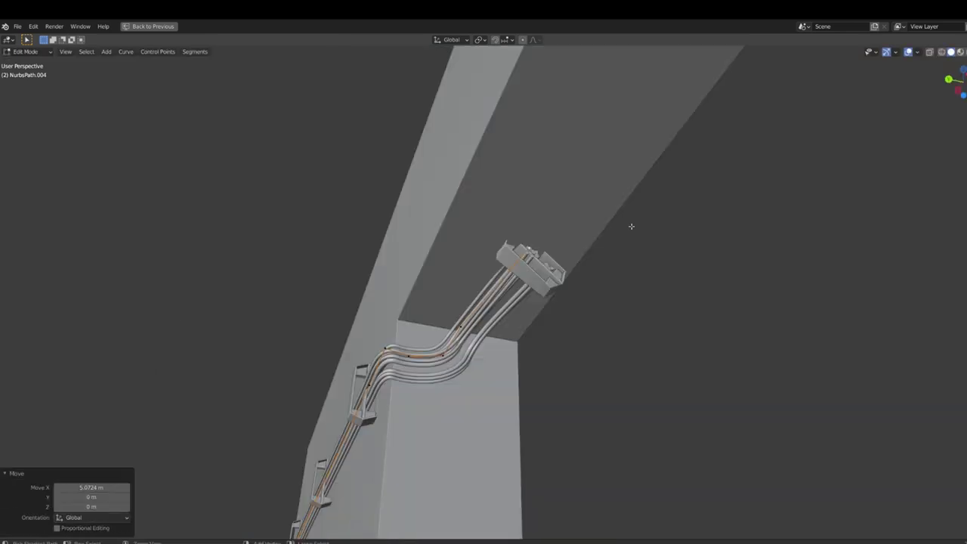
Tilt the pipe path's end point about 38° to level the bracket with the opening's underside, and adjust its height along Z
key(ctrl+t)
click(630, 211)
key(g)
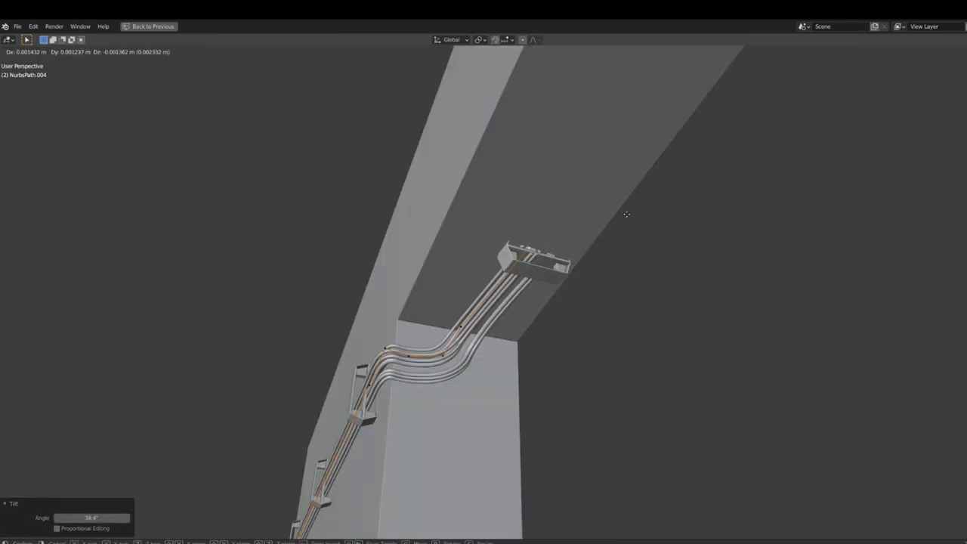
key(z)
click(568, 277)
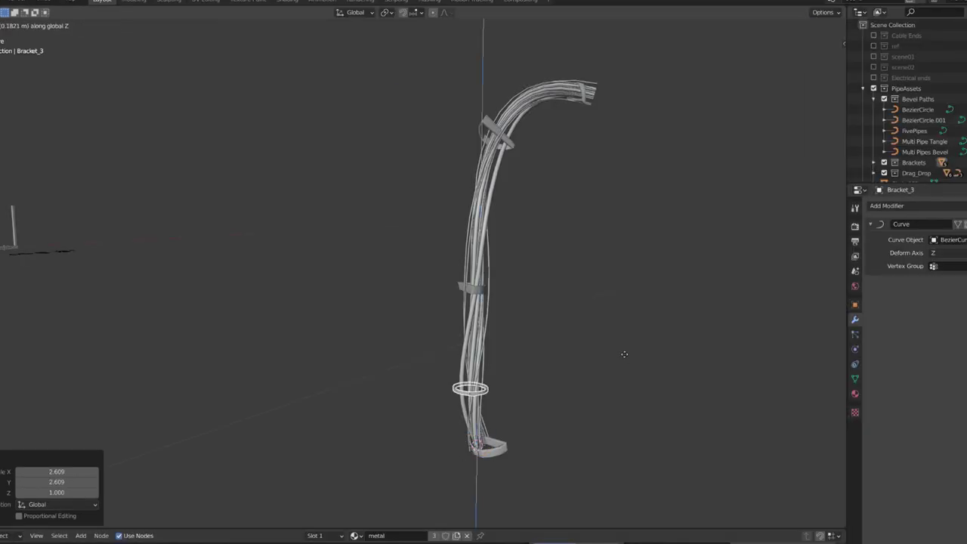
Slide the Bracket_3 ring about 1.36 m along Z to follow the cable's curve, and scale it with Z locked
click(705, 437)
key(s)
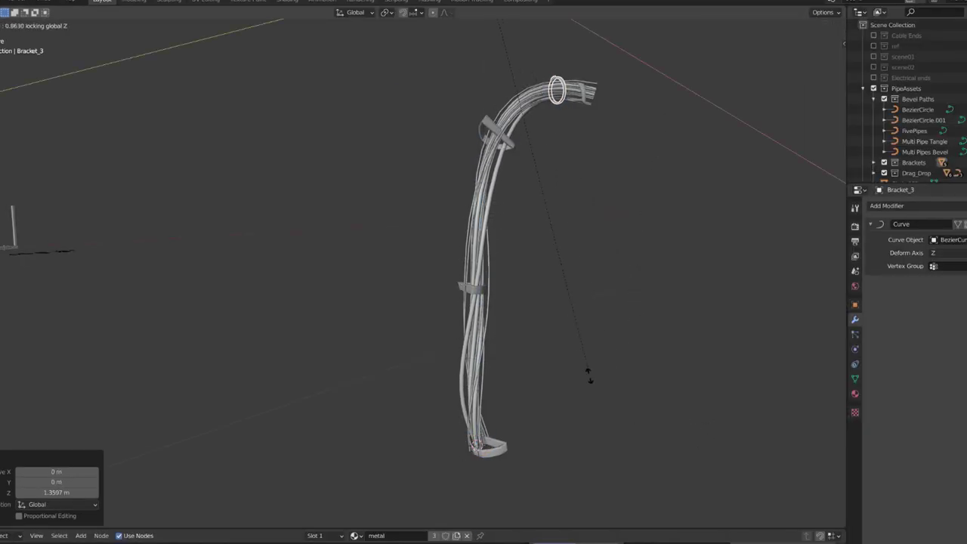
click(580, 332)
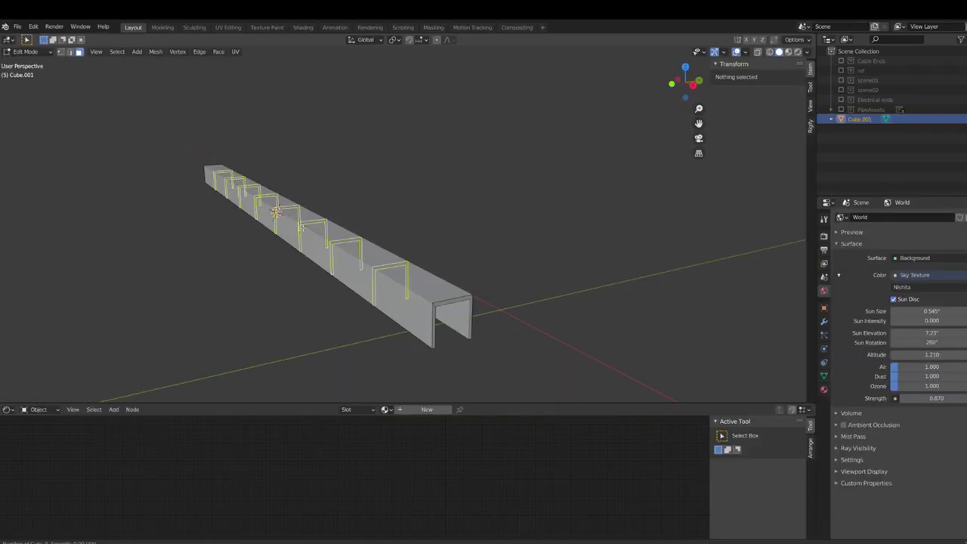
Add evenly spaced loop cuts along the cable tray, bevel its vertices into circles and delete them to perforate the tray
scroll(332, 226, up, 5)
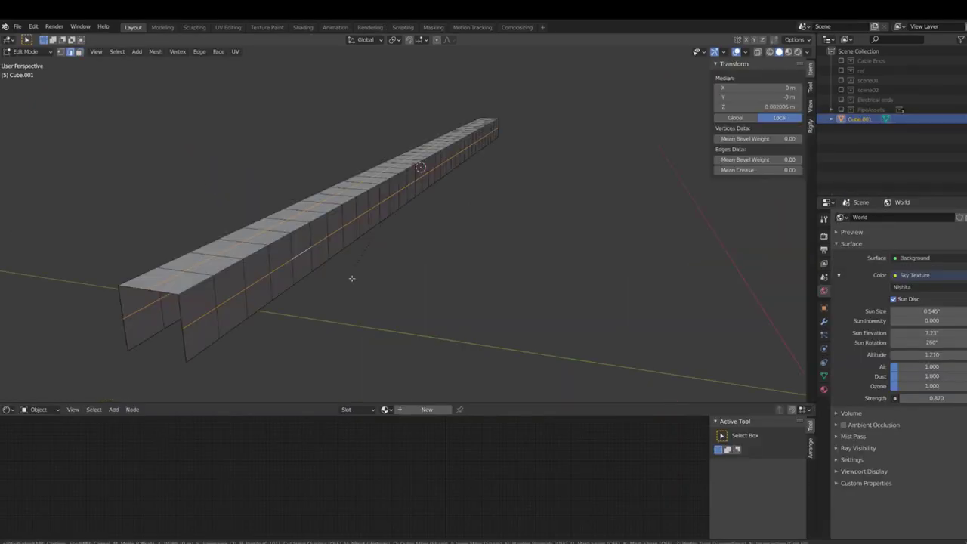
key(a)
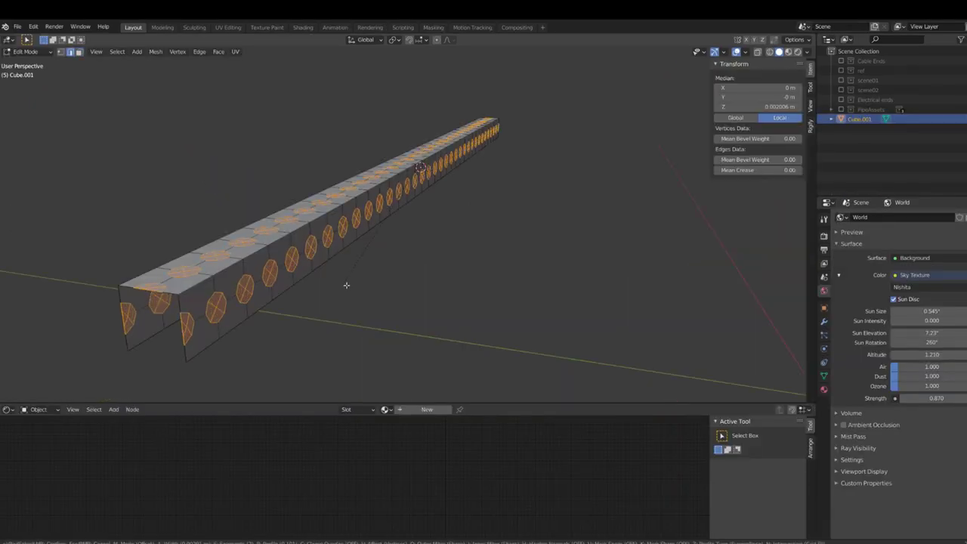
key(x)
click(303, 312)
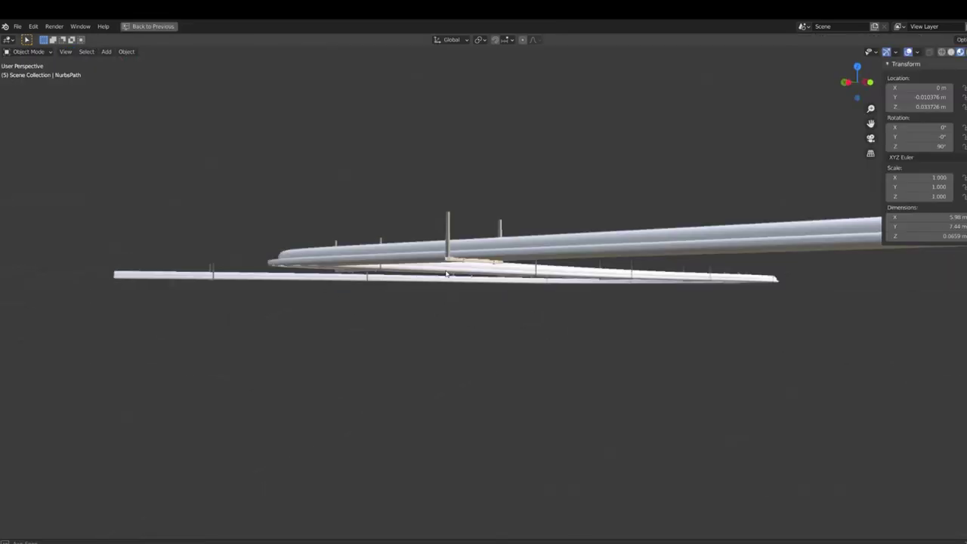
middle_drag(408, 181, 552, 215)
middle_drag(523, 217, 511, 237)
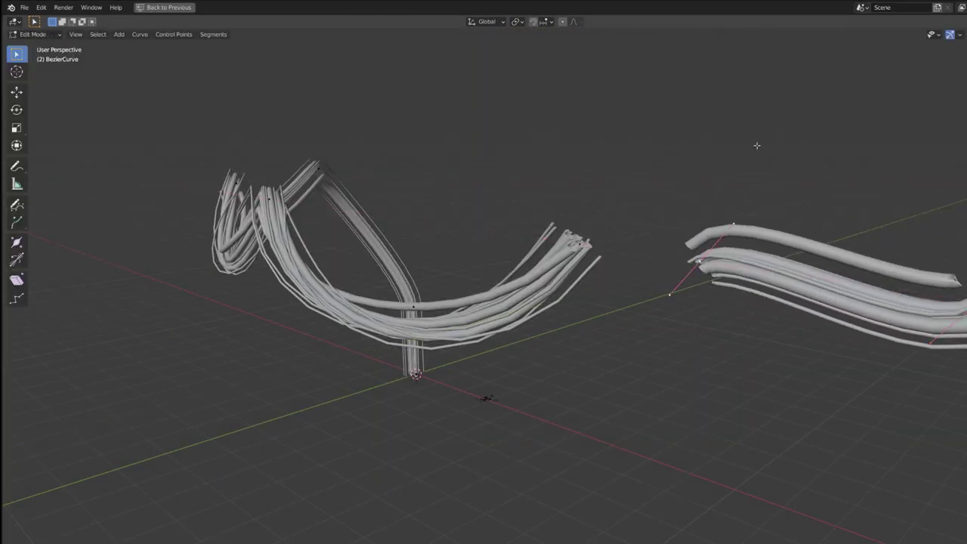
Attach the separate thin cable strand to the bundle's free end and shape it into a low loop hanging across the bundle
key(g)
click(789, 285)
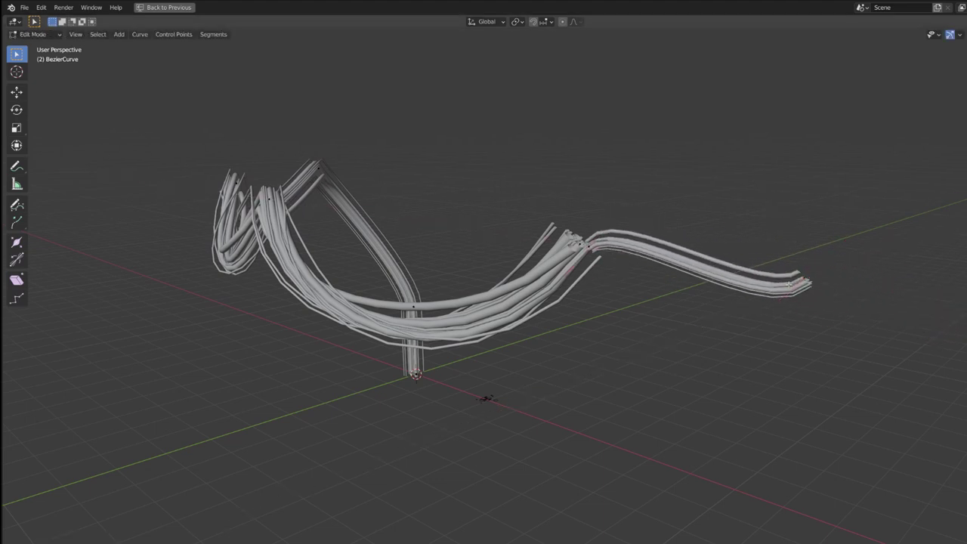
key(KP_1)
middle_drag(799, 71, 450, 345)
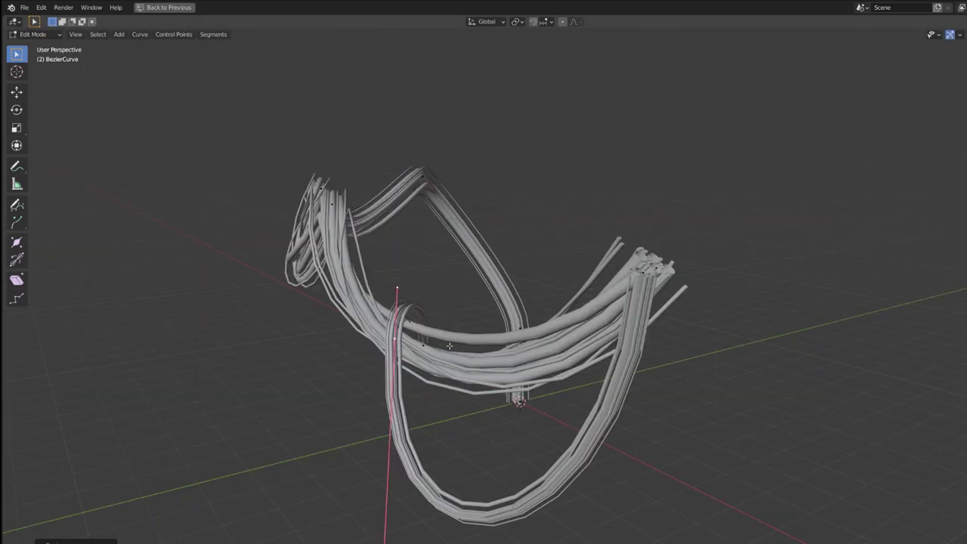
middle_drag(476, 305, 663, 293)
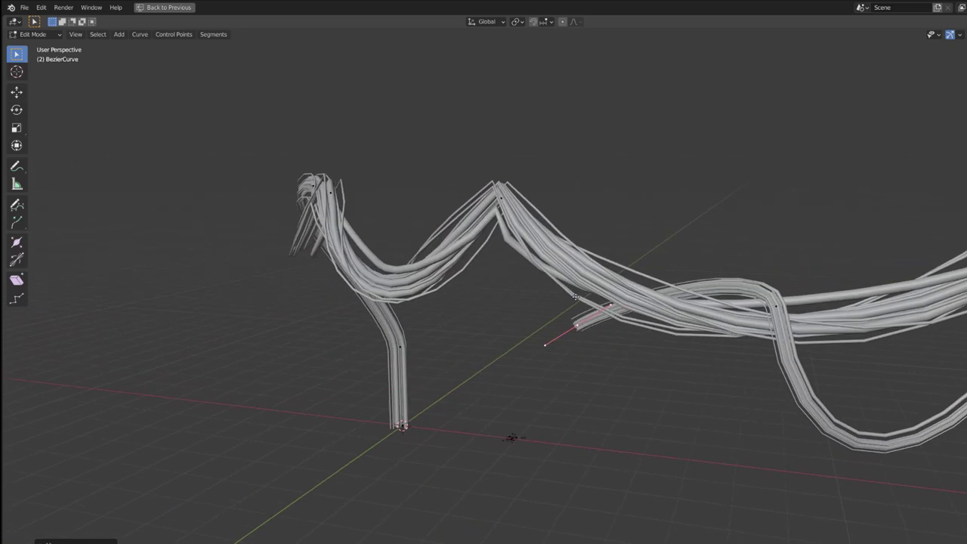
Move the thin cable's end horizontally around the hanging bundle, then leave edit mode and change the viewport shading
key(g)
key(shift+z)
click(847, 377)
middle_drag(846, 377, 759, 354)
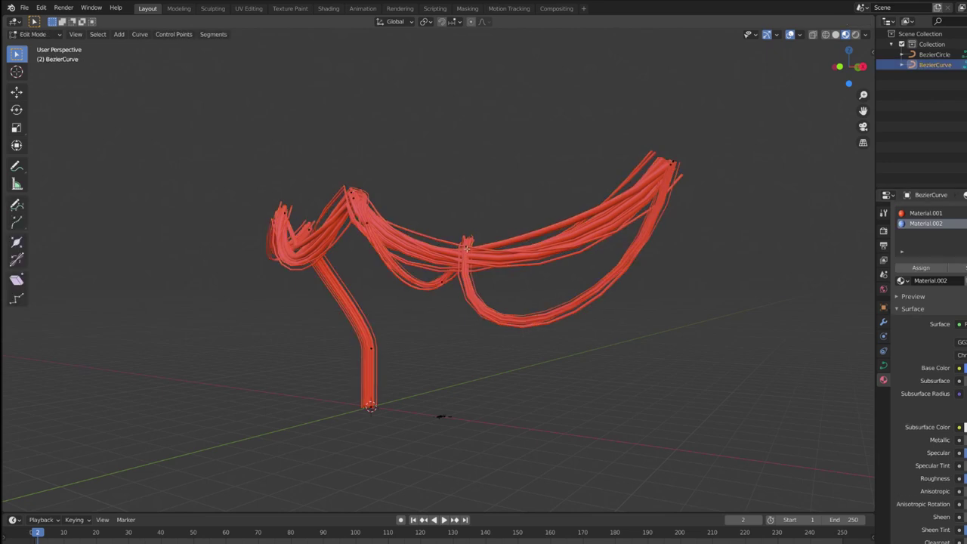
key(Tab)
key(z)
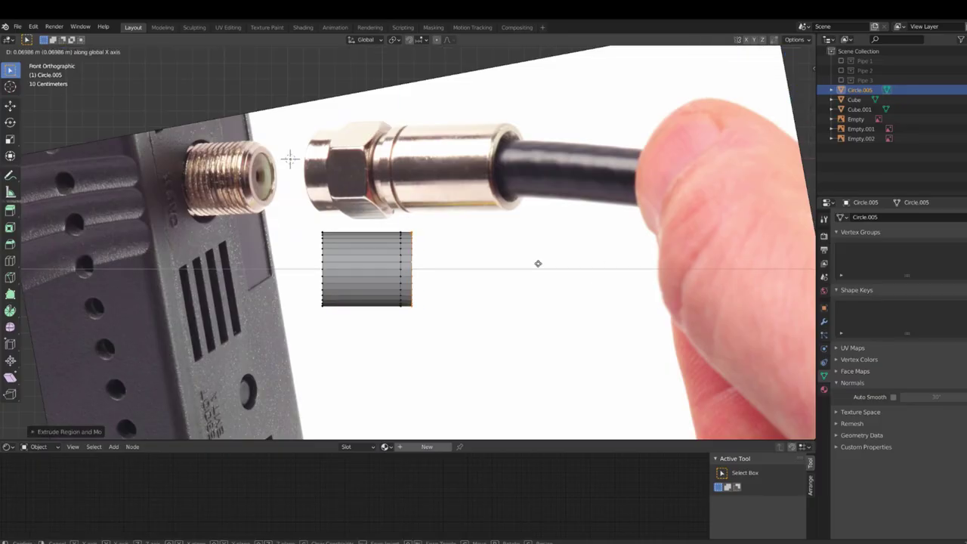
Extrude the connector cylinder's end ring about 0.07 m along X, using the coaxial plug photo as reference
click(52, 255)
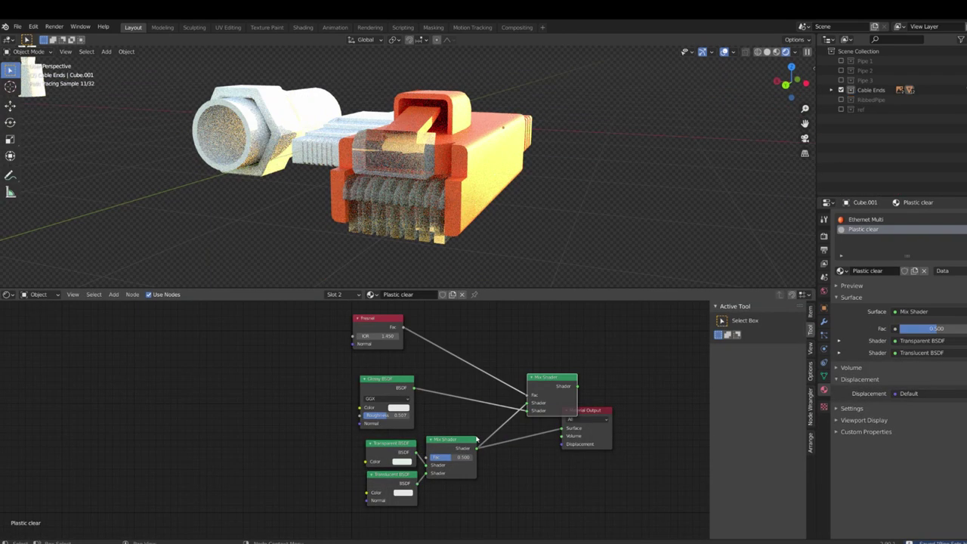
Adjust the Mix Shader factor between the Transparent and Translucent BSDFs in the Plastic clear material of the Ethernet plug
drag(452, 457, 462, 457)
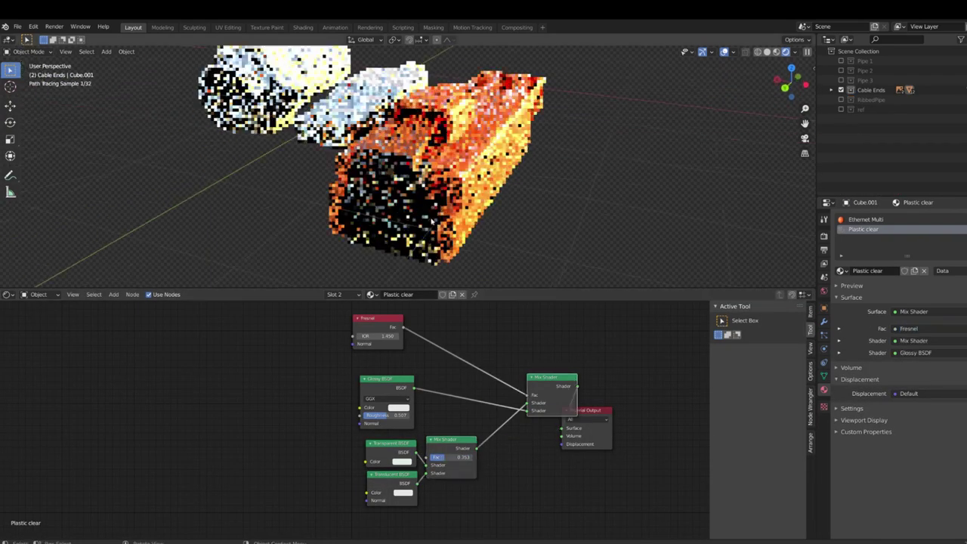
drag(453, 446, 476, 444)
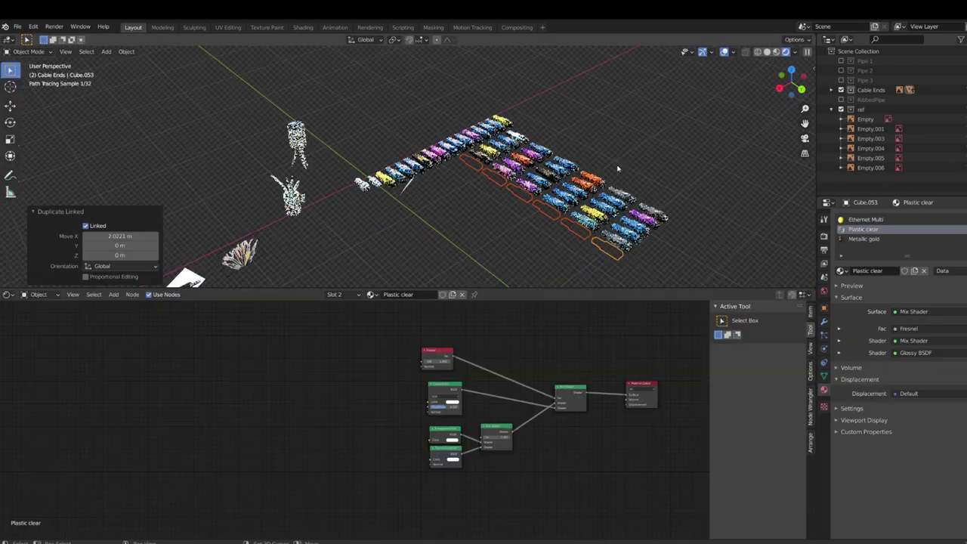
middle_drag(453, 163, 469, 152)
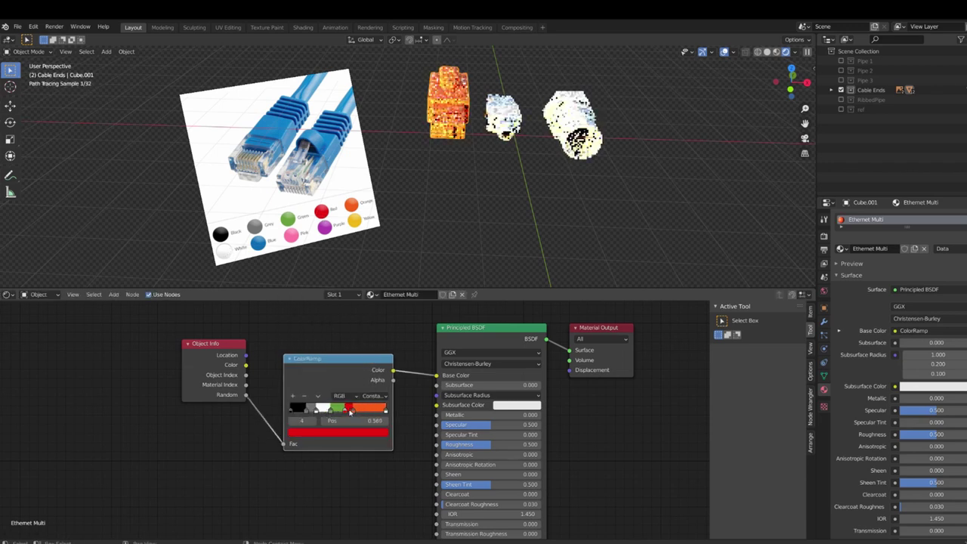
Choose a colour for a ColorRamp stop in the Ethernet Multi material, using the reference image's colour swatches
click(322, 409)
click(338, 433)
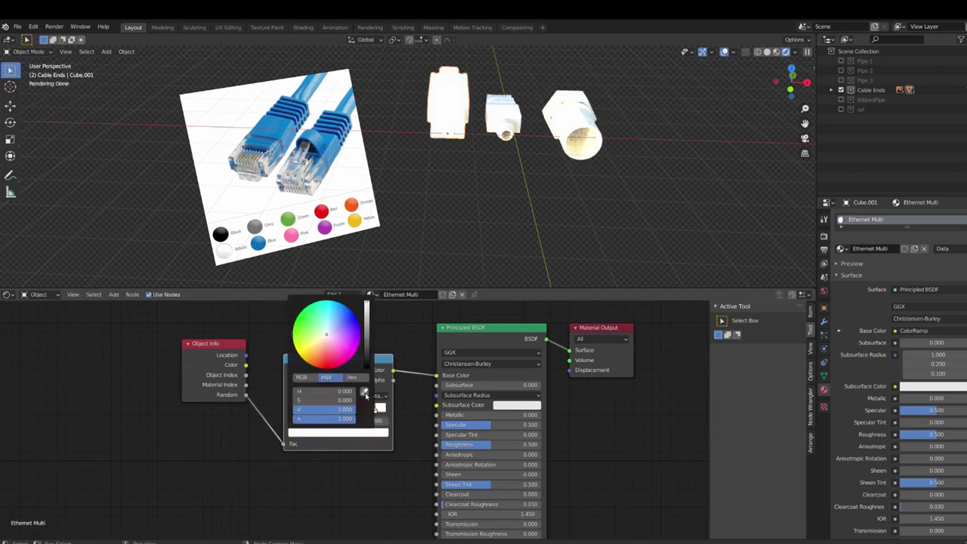
click(317, 343)
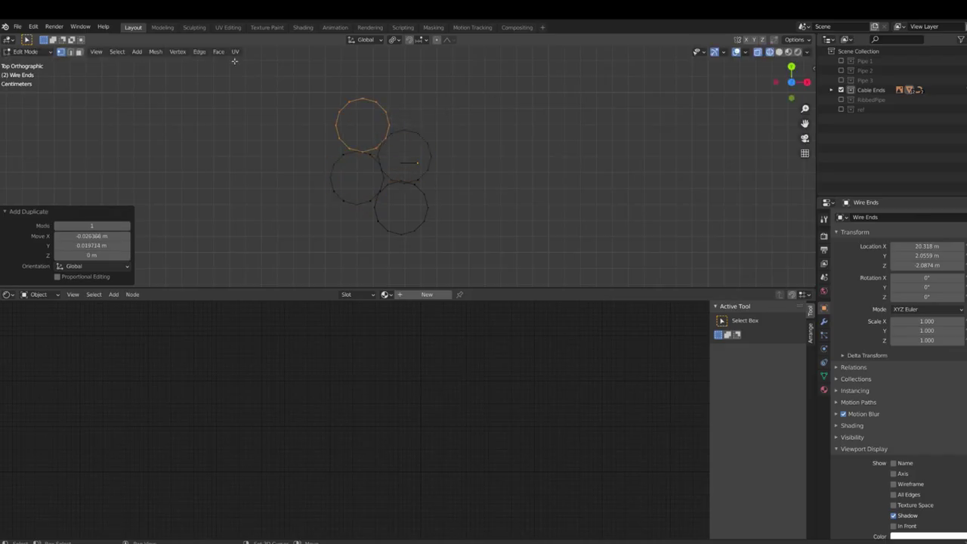
Duplicate the circle in the Wire Ends mesh and place the copies against the others to build the strand cross-section
key(shift+d)
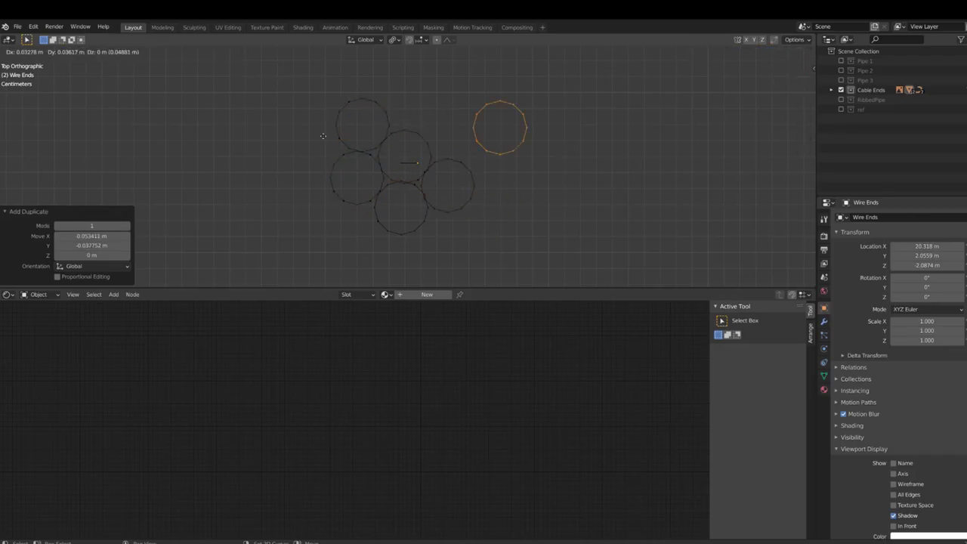
click(388, 170)
key(shift+d)
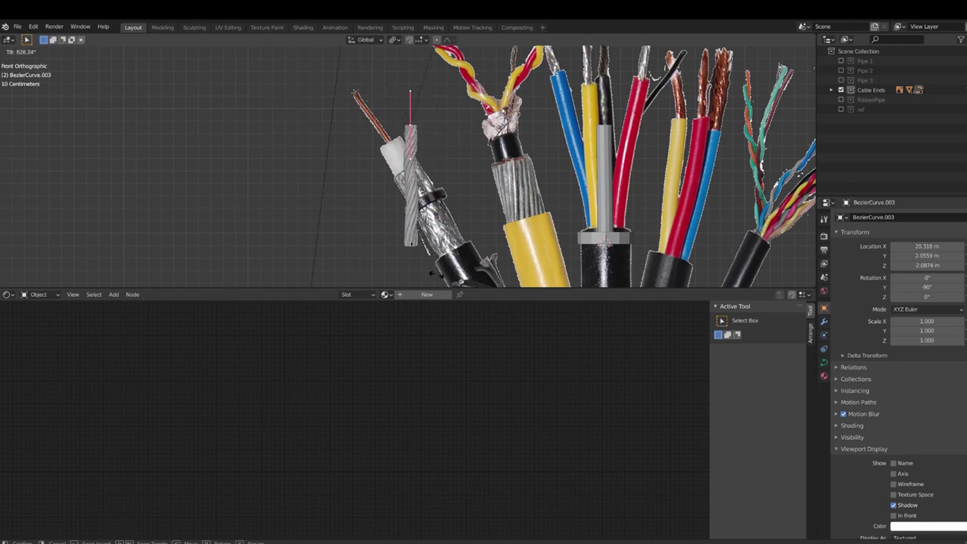
Tilt the upper control point of BezierCurve.003 by 702° to twist the wire strands, and select the lower point
click(489, 82)
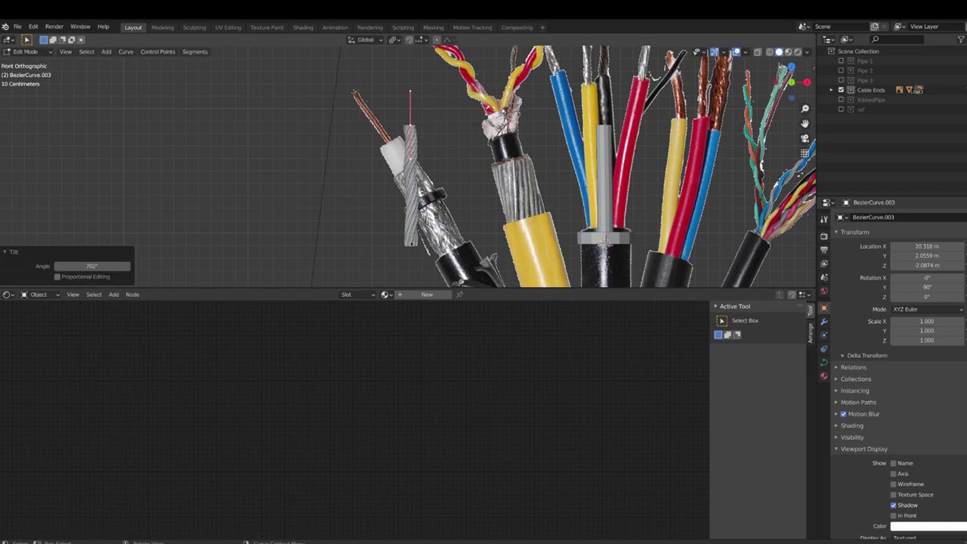
click(467, 249)
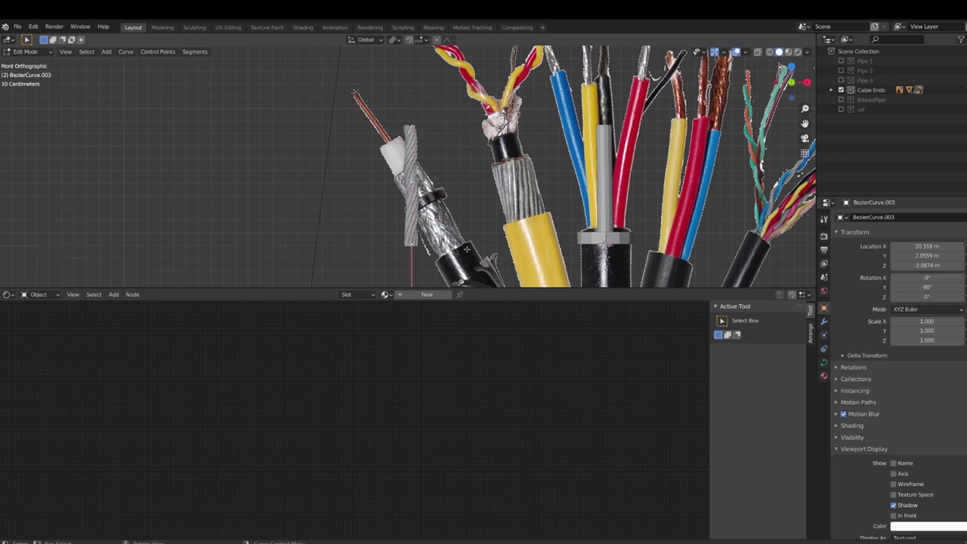
click(211, 272)
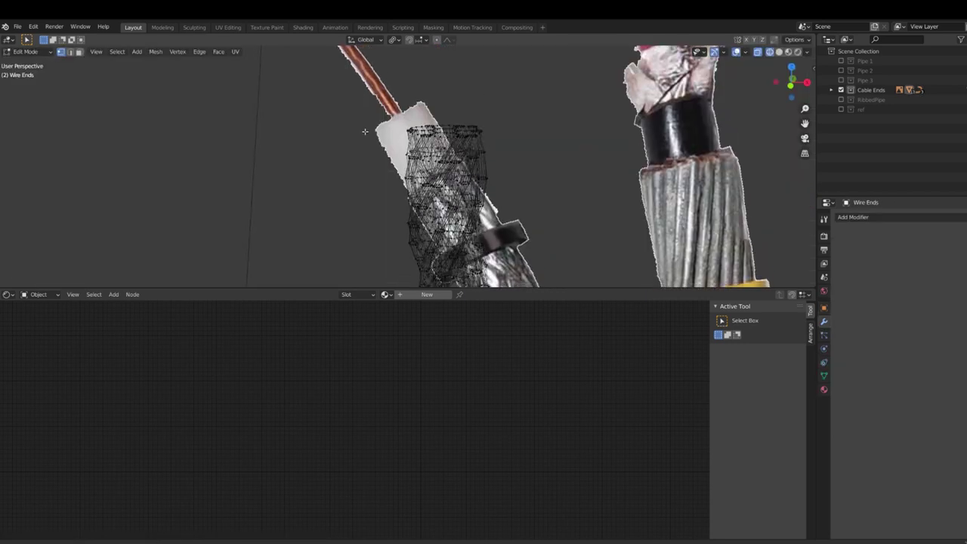
Select the strand tips of the Wire Ends mesh and fray them outwards by moving and rotating them with proportional editing
drag(353, 89, 422, 101)
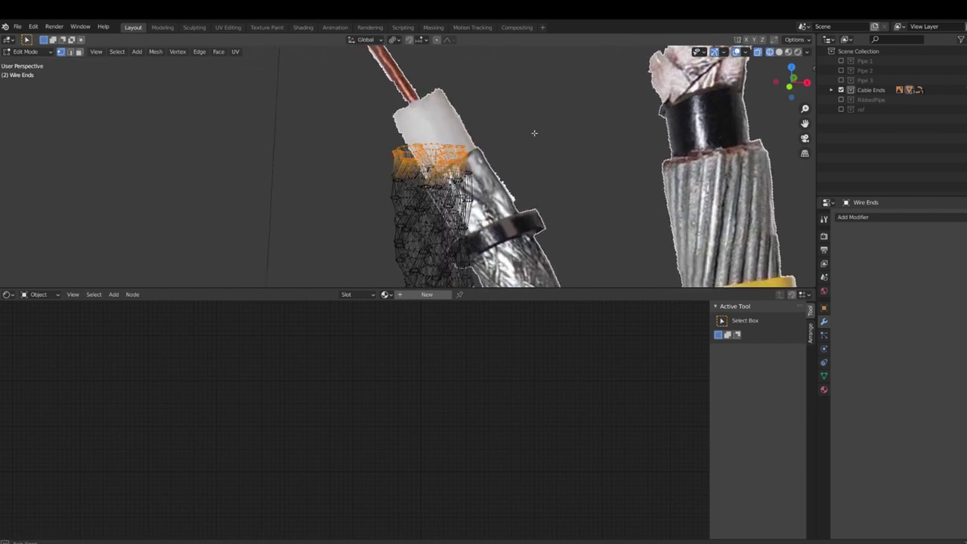
click(469, 111)
key(g)
key(shift+z)
scroll(468, 106, down, 10)
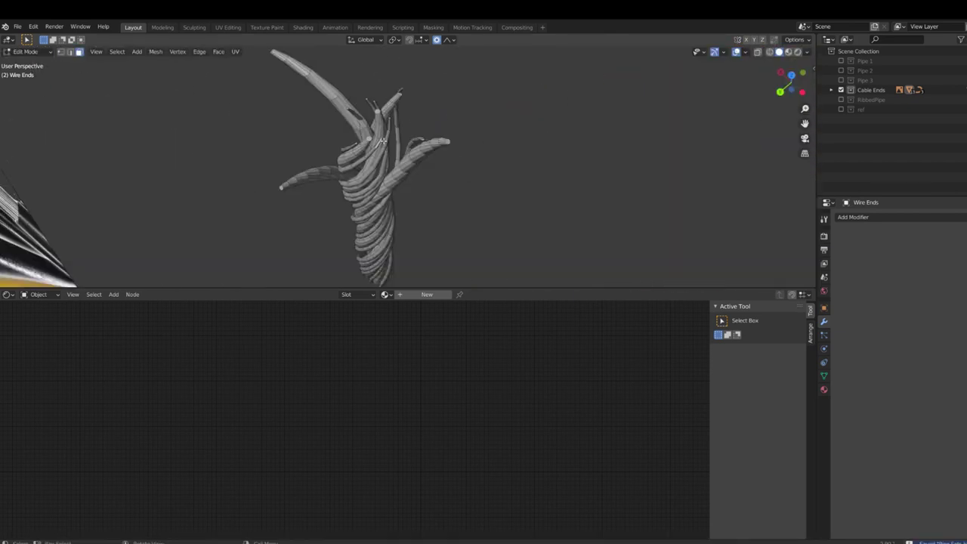
key(r)
click(460, 248)
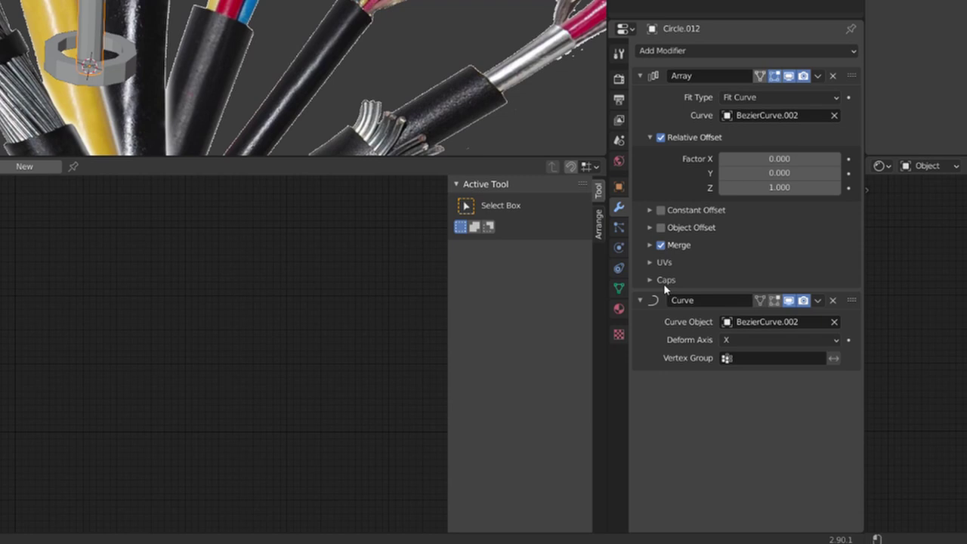
Use Wire Ends_frayed01 as the end cap of the Array modifier on Circle.012
click(665, 280)
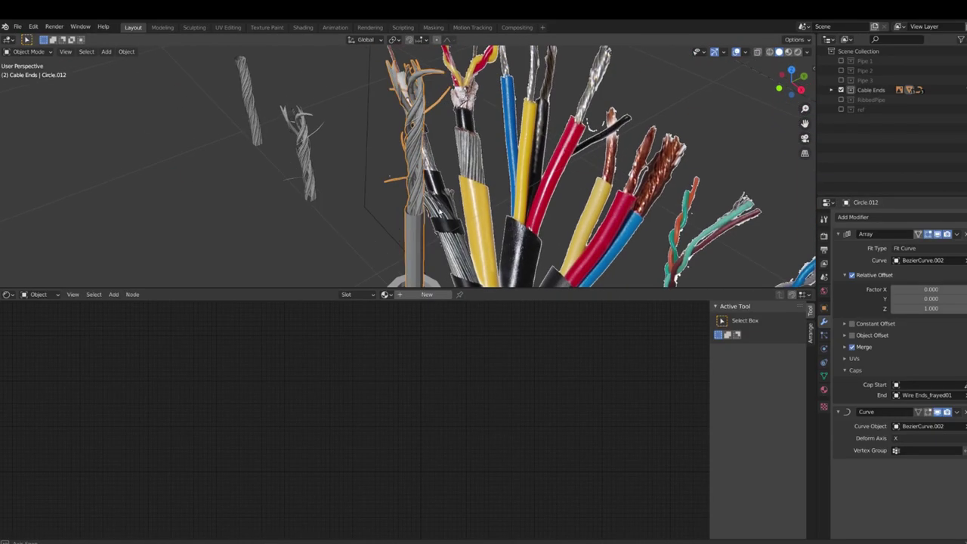
middle_drag(324, 204, 301, 208)
Select the upper part of the Wire Ends frayed 03 mesh and hide it
drag(350, 90, 460, 193)
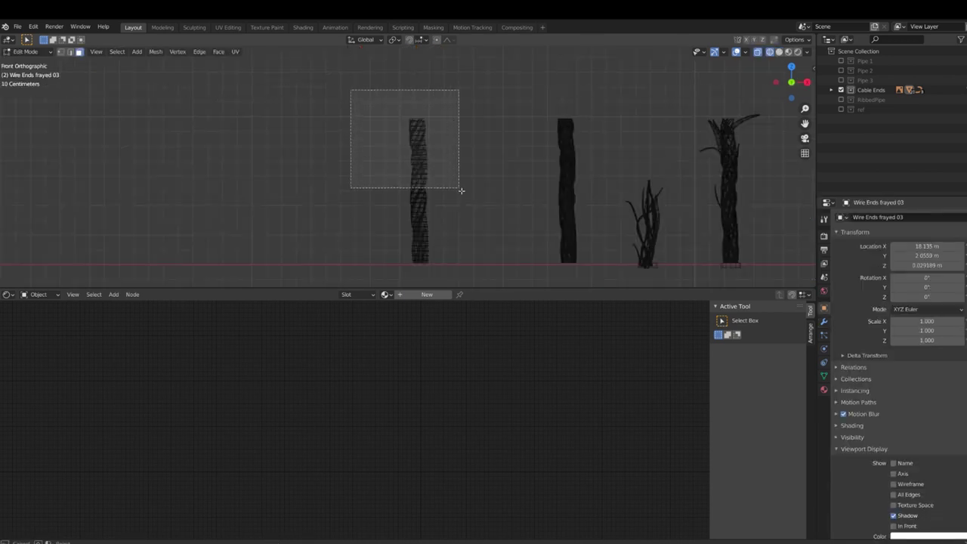
key(h)
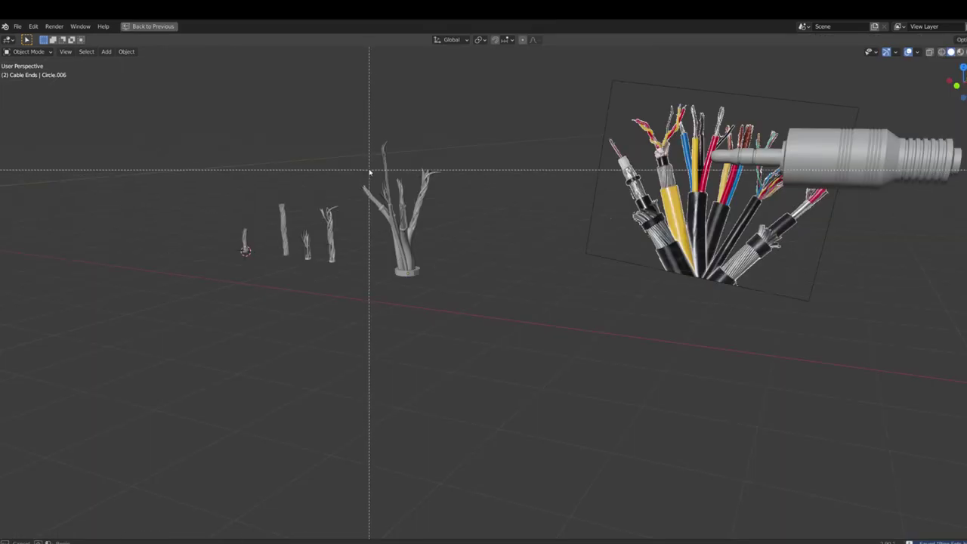
Duplicate the frayed cable cluster and place the copy beside the original along the X axis
key(shift+d)
key(x)
click(575, 277)
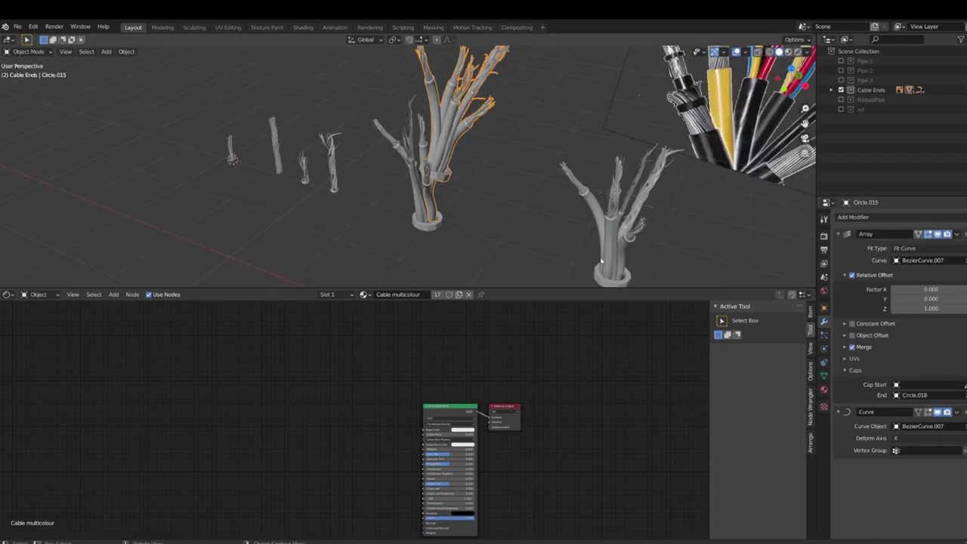
Apply the scale of the small frayed cable cluster Circle.018
middle_drag(612, 257, 623, 271)
click(625, 272)
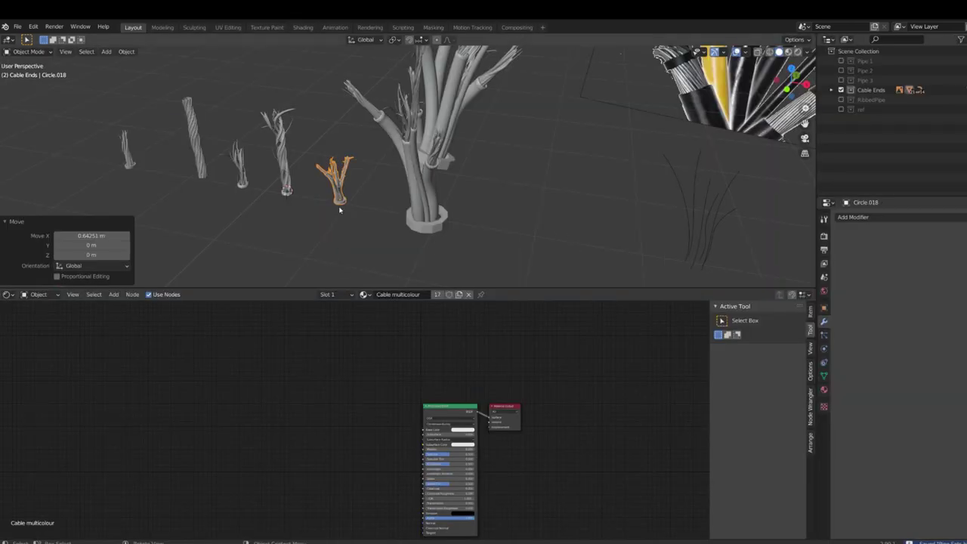
key(ctrl+a)
click(327, 206)
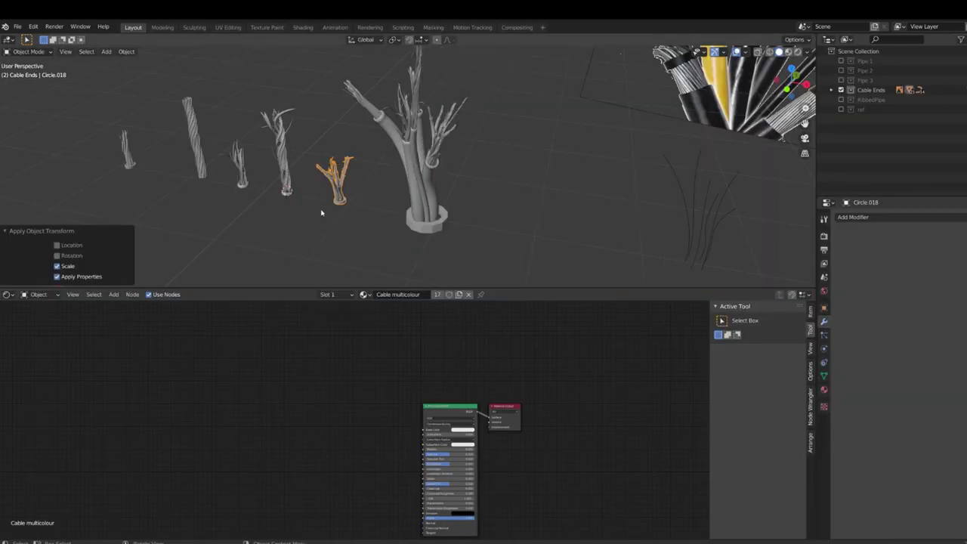
click(574, 242)
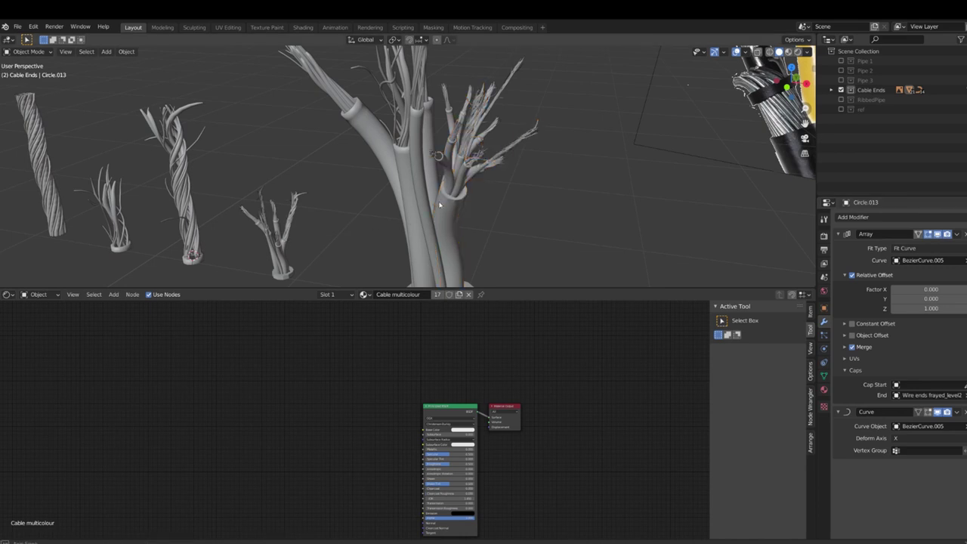
key(ctrl+alt+space)
scroll(491, 266, up, 5)
middle_drag(492, 266, 478, 289)
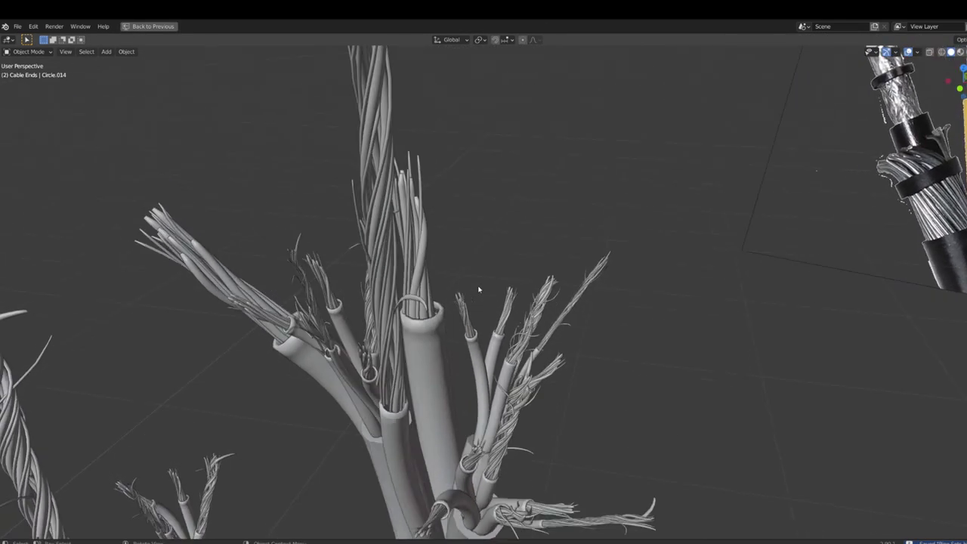
scroll(484, 296, down, 6)
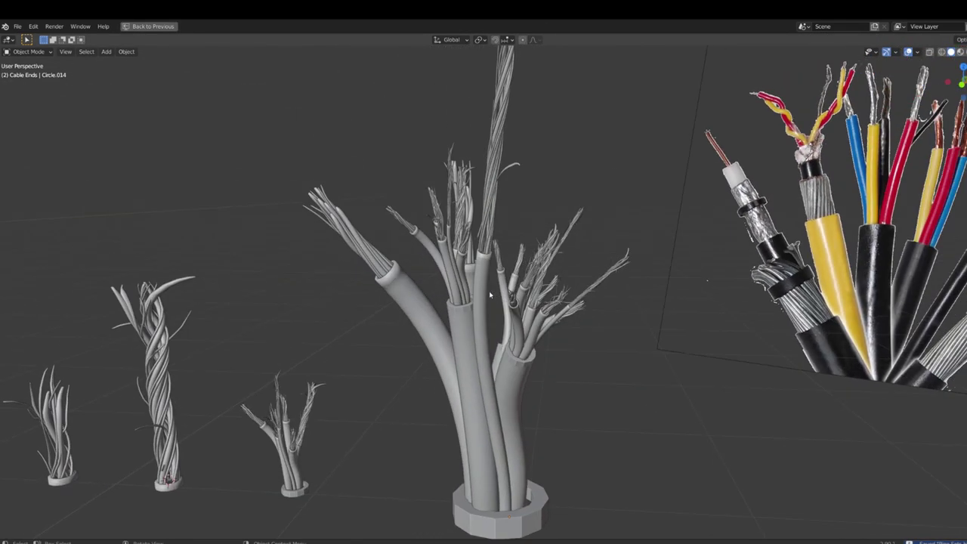
middle_drag(486, 335, 454, 333)
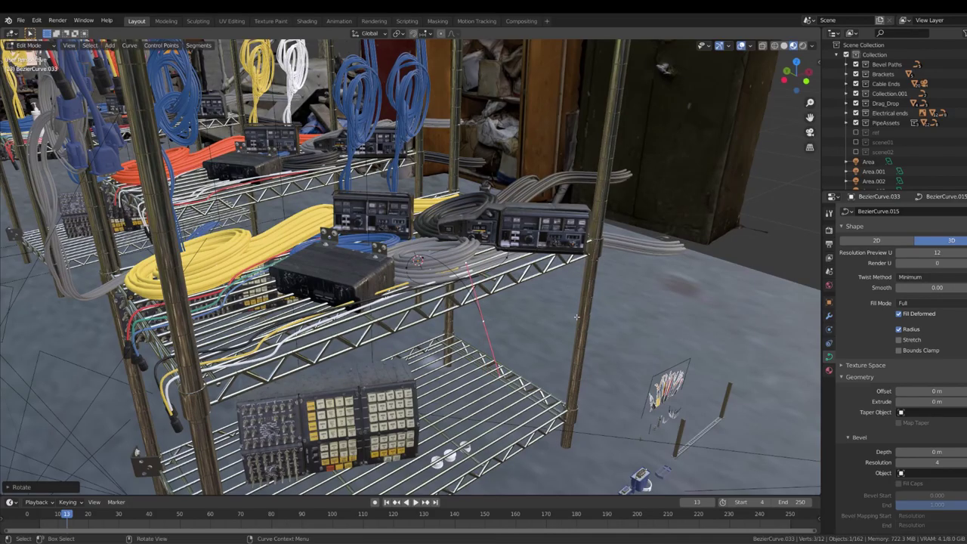
Adjust the bevel depth of the cable curve BezierCurve.033 to give it thickness
scroll(577, 317, up, 6)
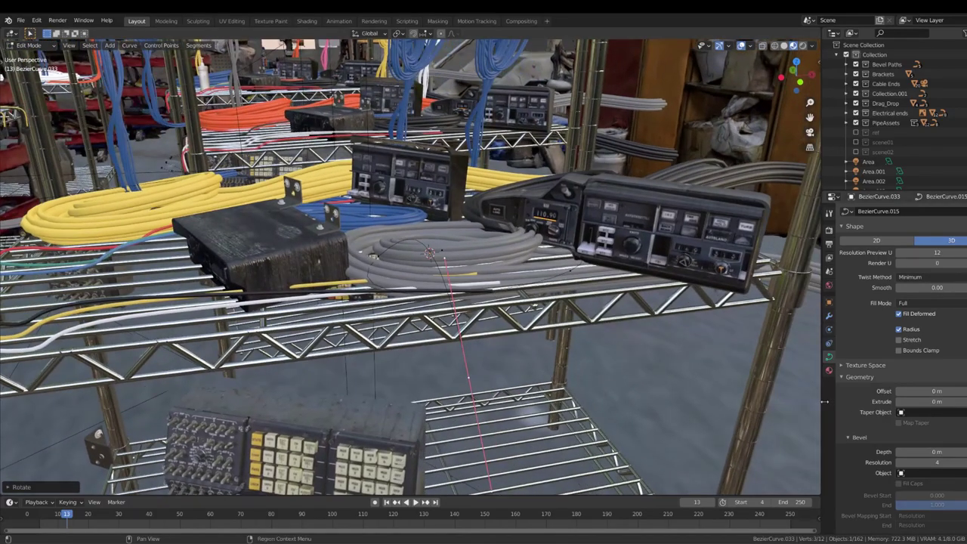
mouse_move(934, 452)
mouse_down()
mouse_move(953, 451)
mouse_move(931, 451)
mouse_up()
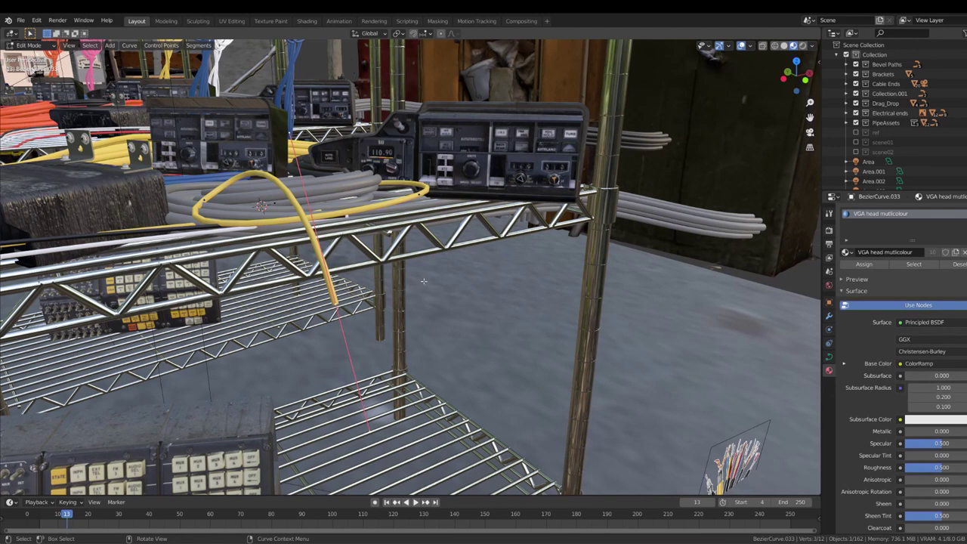
Snap the 3D cursor to the yellow cable's hanging end, move the Ethernet connector copy Cap_Ethernet_end.001 clear of the others and snap it to the cursor
key(shift+s)
click(422, 369)
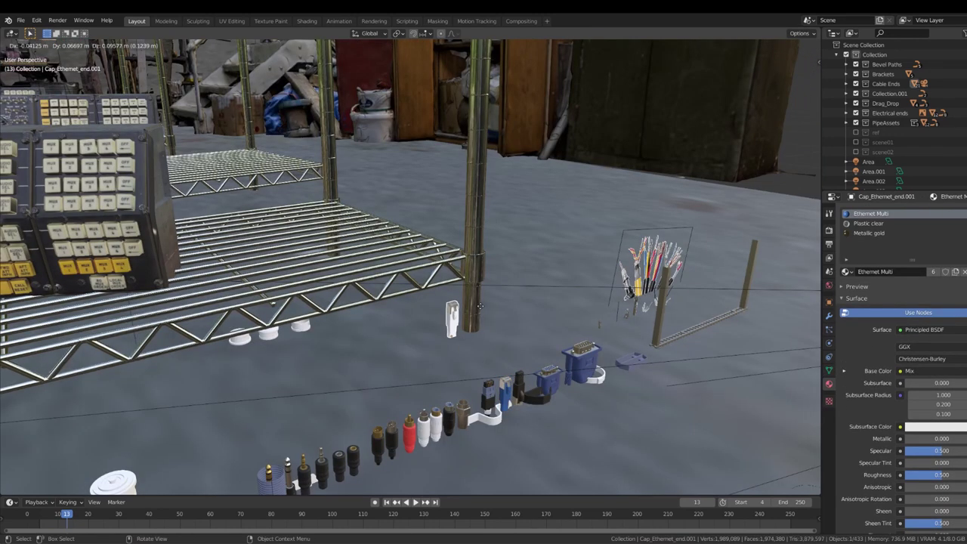
click(481, 305)
middle_drag(480, 305, 534, 360)
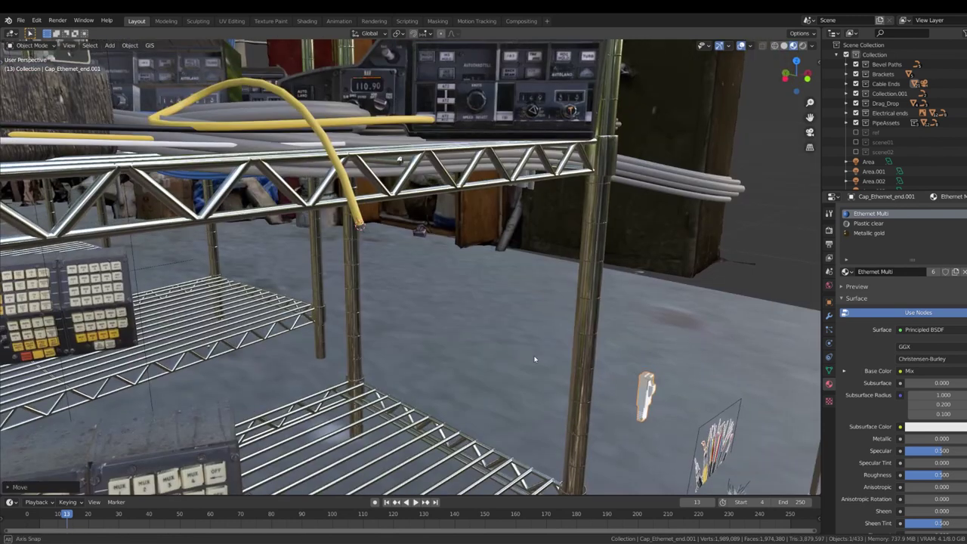
key(shift+s)
click(535, 300)
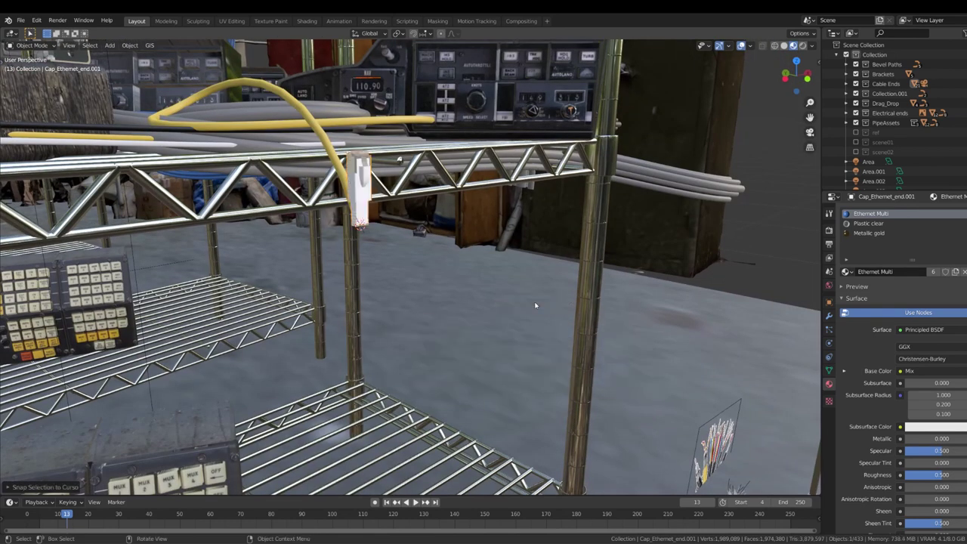
Hook the end control point of the yellow cable curve to the selected Ethernet connector
key(Tab)
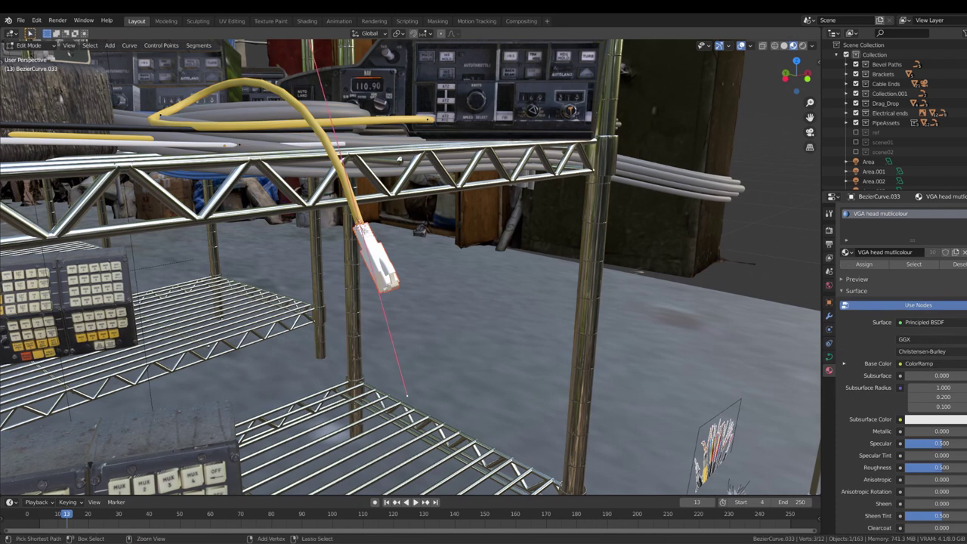
key(ctrl+h)
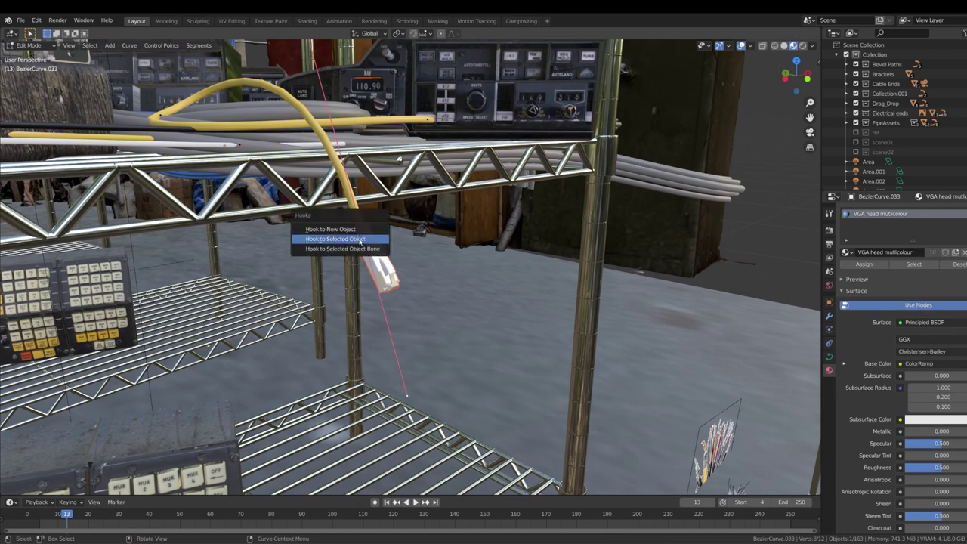
key(Tab)
Select the hooked Ethernet connector and rotate it freely so the yellow cable bends with it
click(381, 261)
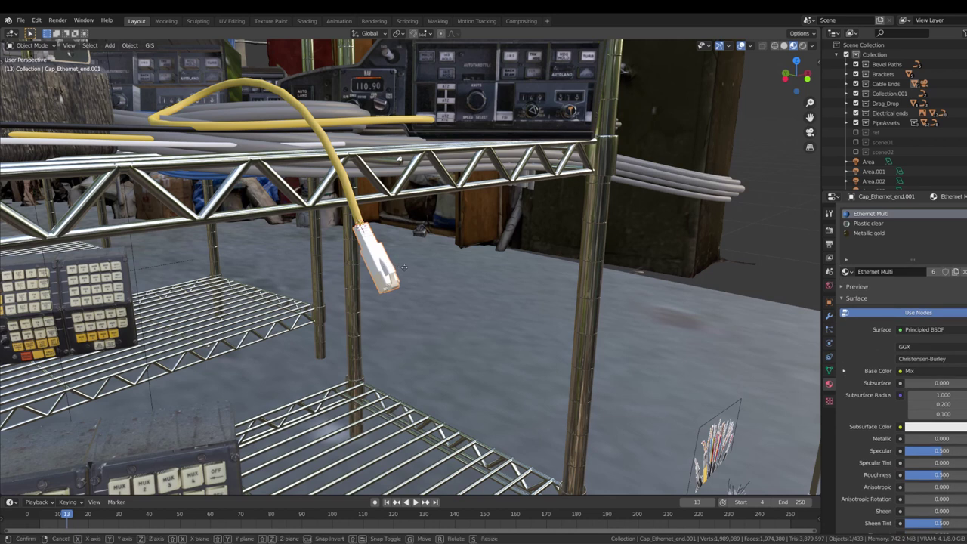
key(g)
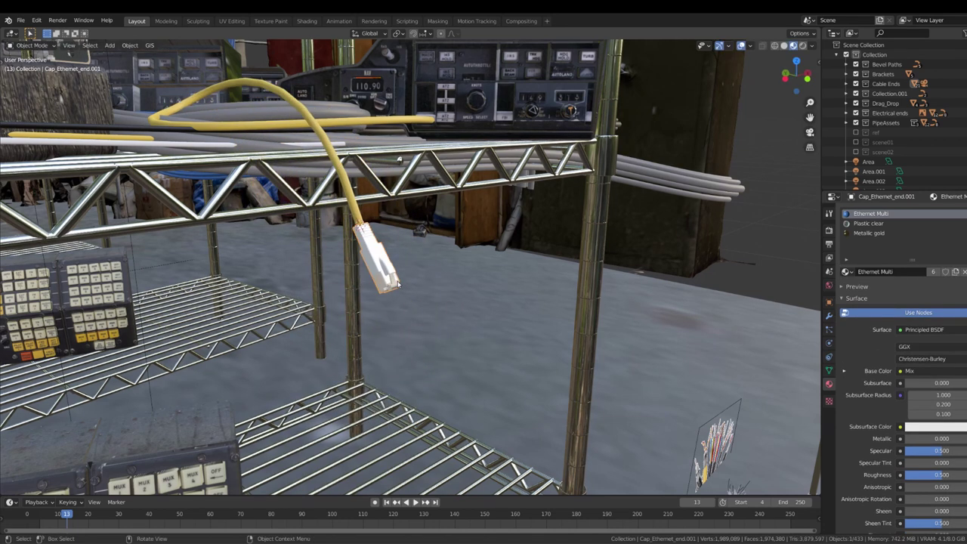
key(r)
key(r)
click(370, 266)
middle_drag(370, 266, 352, 284)
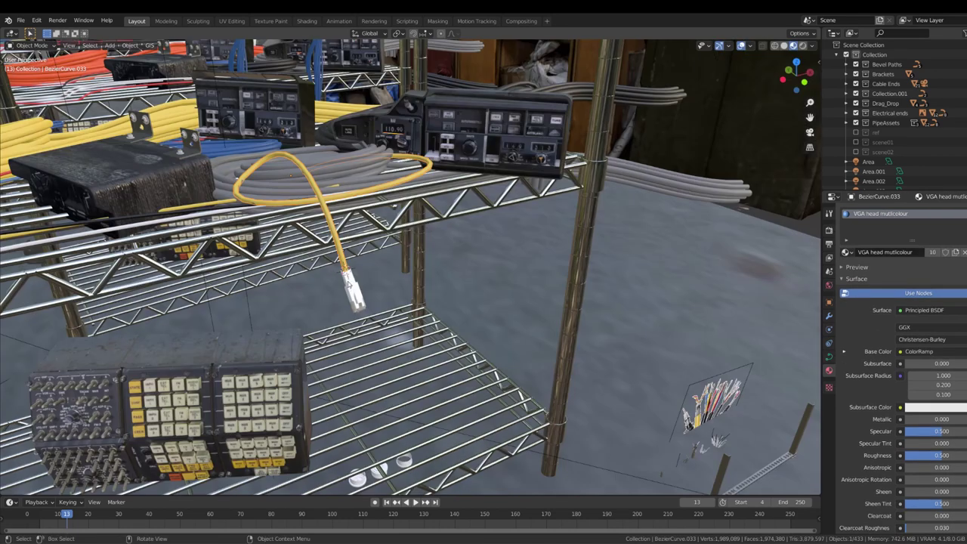
Duplicate the yellow cable with its Ethernet connector along the X axis and reposition the copy beside the original
key(shift+d)
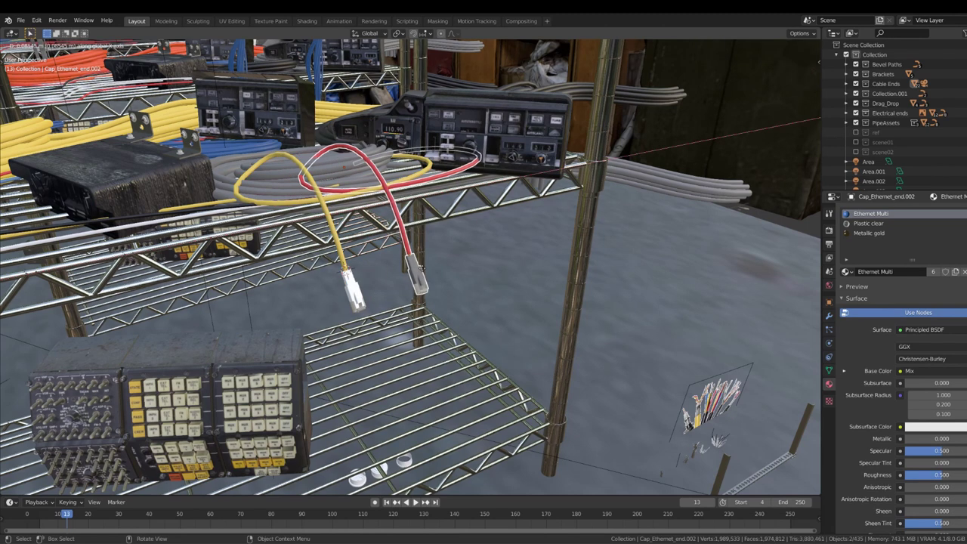
click(474, 198)
key(g)
key(shift+z)
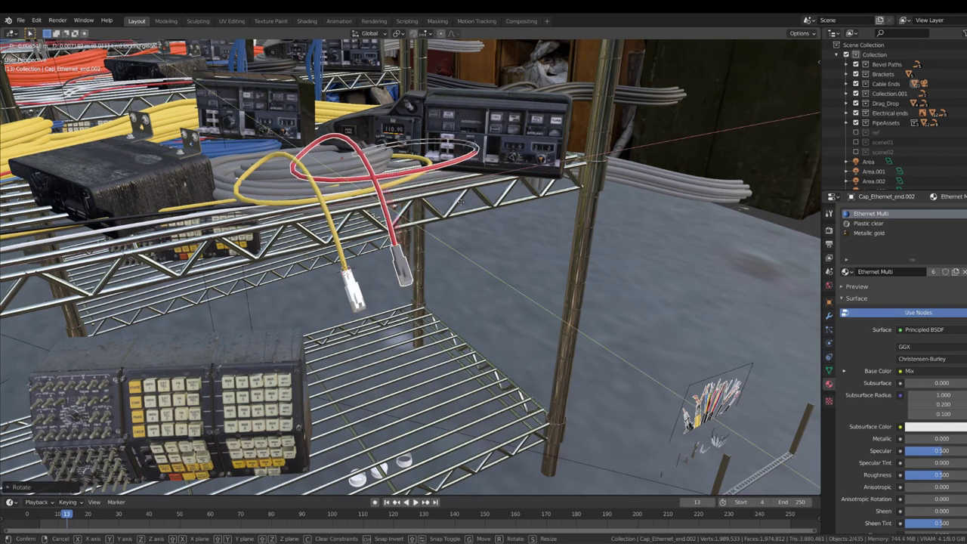
click(440, 421)
middle_drag(440, 420, 377, 227)
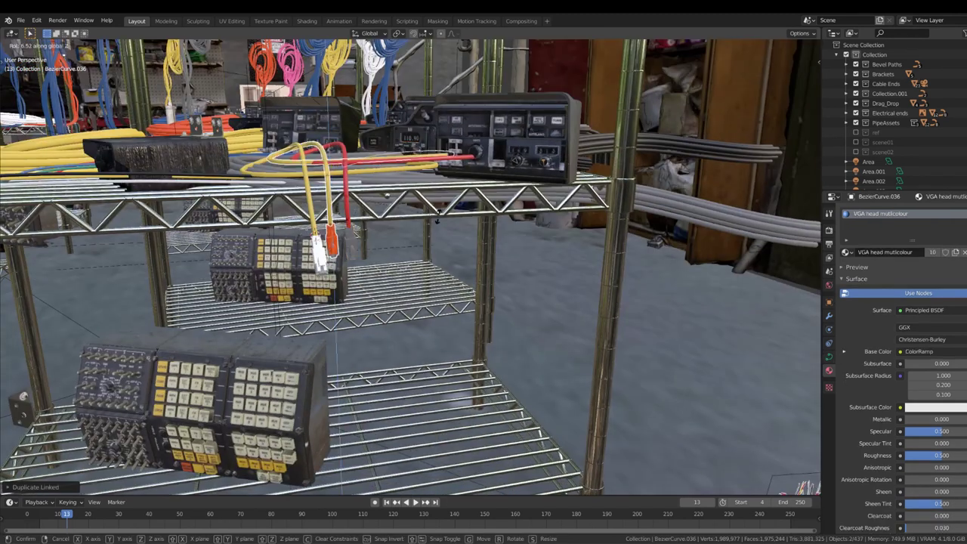
Make a linked duplicate of the yellow cable and connector, and rotate it between the two existing cables
key(shift+d)
scroll(374, 159, up, 2)
key(r)
key(r)
click(374, 159)
Duplicate the cable and connector two more times, placing and tilting the copies further along the shelf edge
key(shift+d)
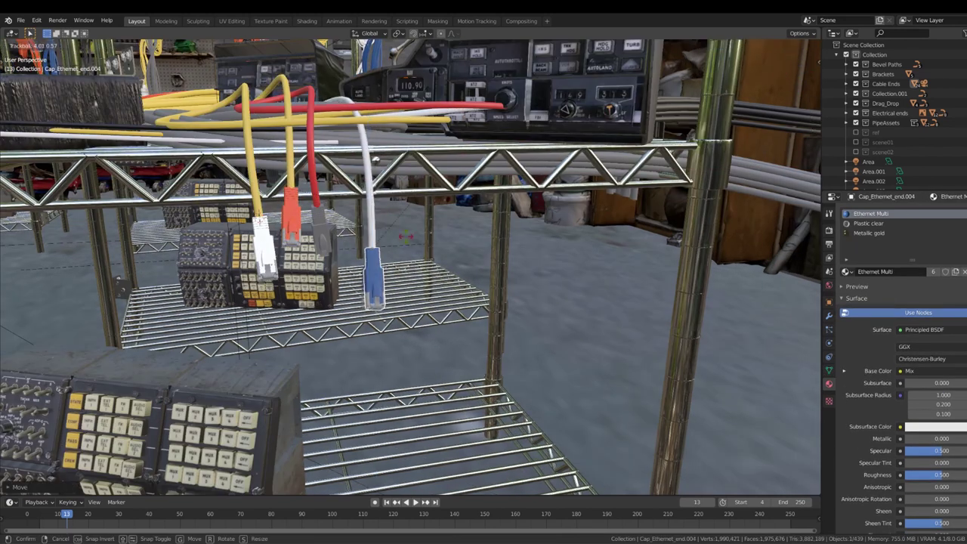
click(408, 227)
middle_drag(408, 227, 443, 240)
click(424, 163)
middle_drag(424, 163, 512, 224)
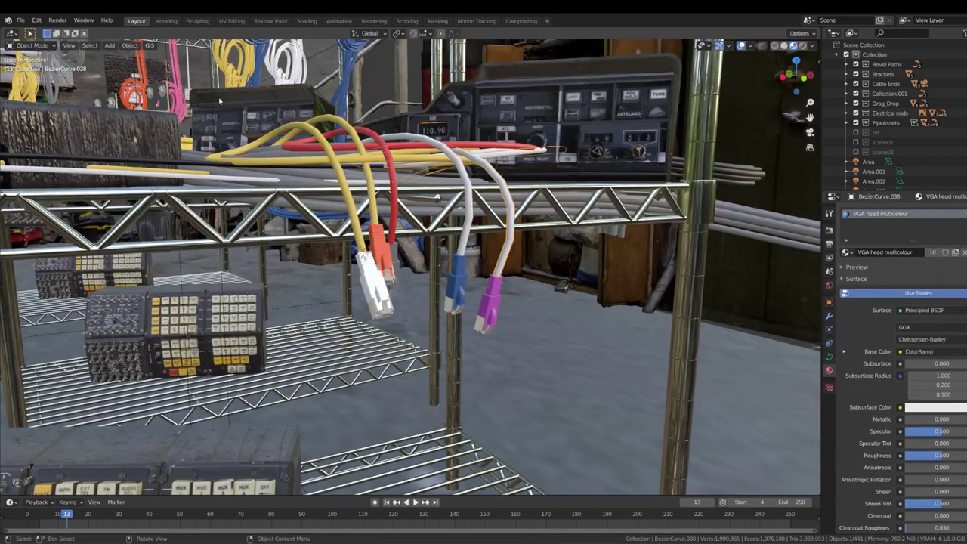
Make the purple-connector cable BezierCurve.038 single-user and lower it along the Z axis
click(127, 46)
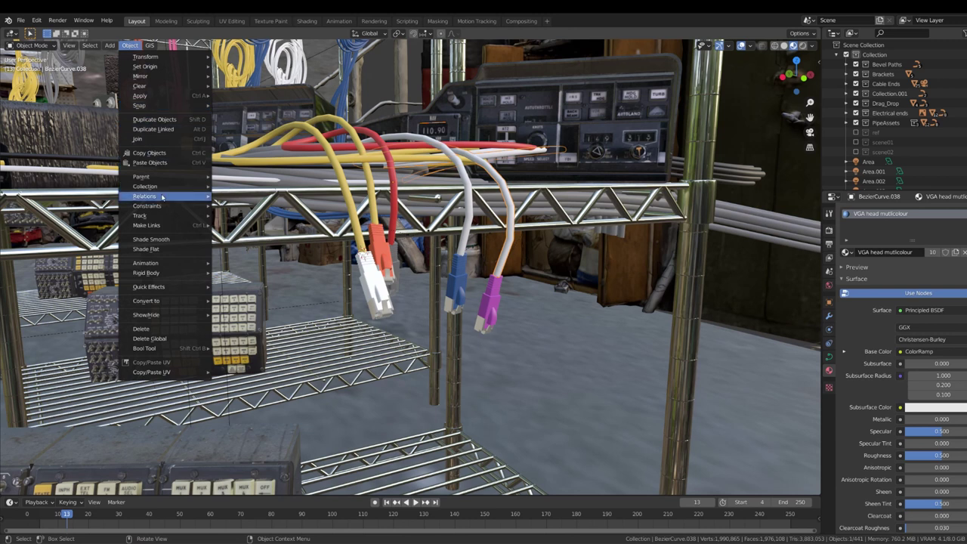
mouse_move(180, 199)
mouse_move(277, 239)
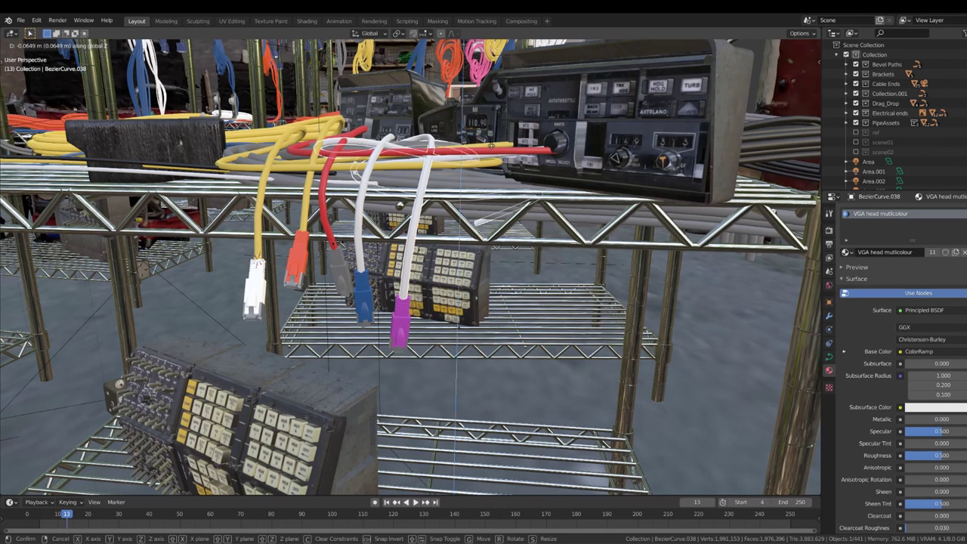
click(506, 243)
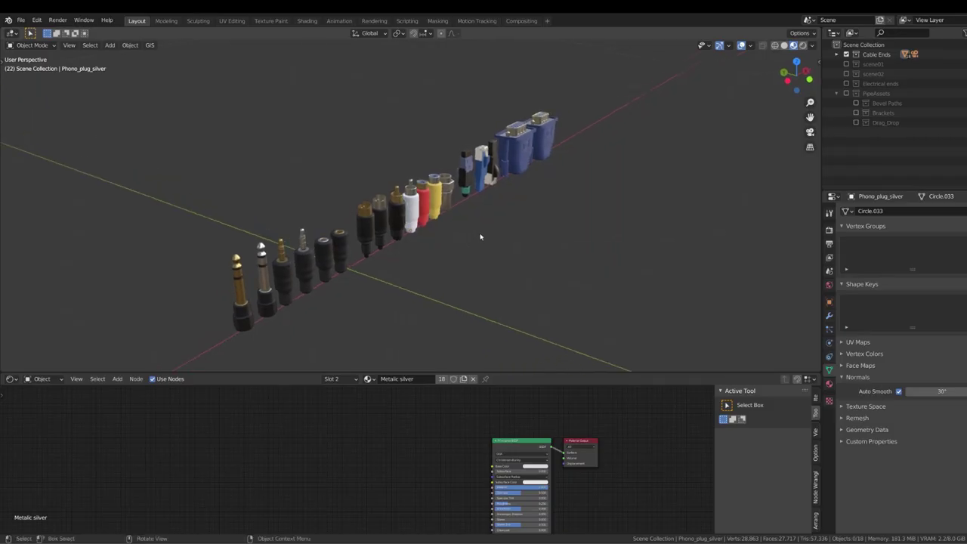
middle_drag(423, 249, 468, 227)
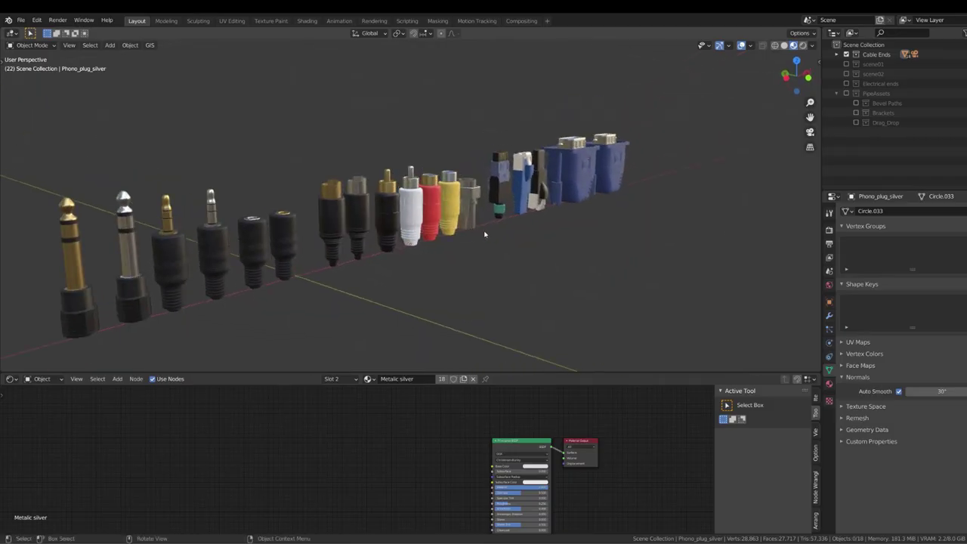
middle_drag(653, 172, 643, 178)
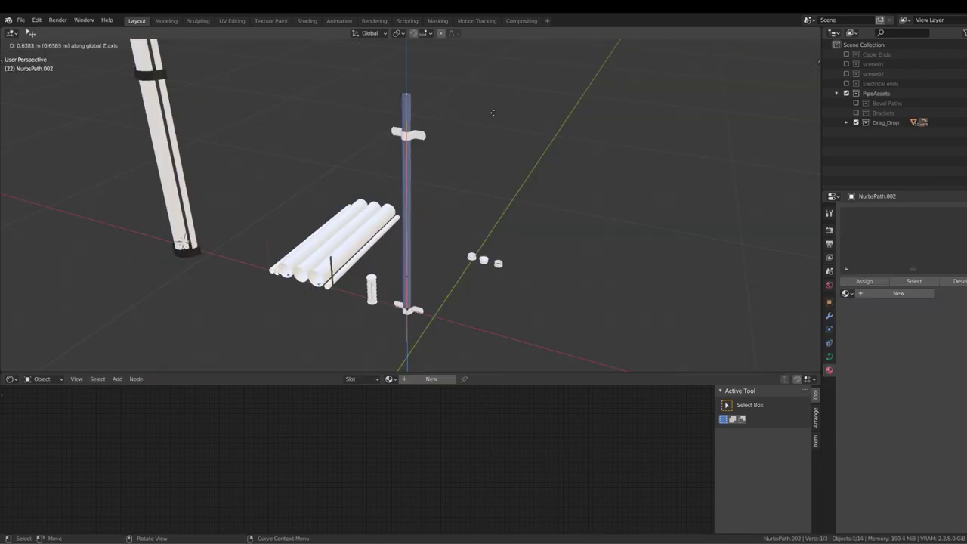
Extrude the top point of the vertical pipe path NurbsPath.002 about 0.776 m along the X axis
key(e)
key(x)
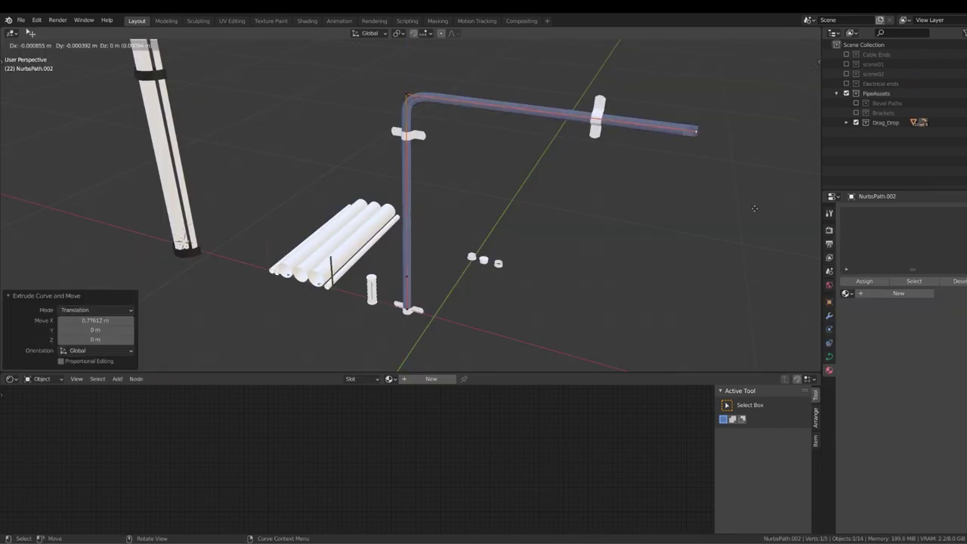